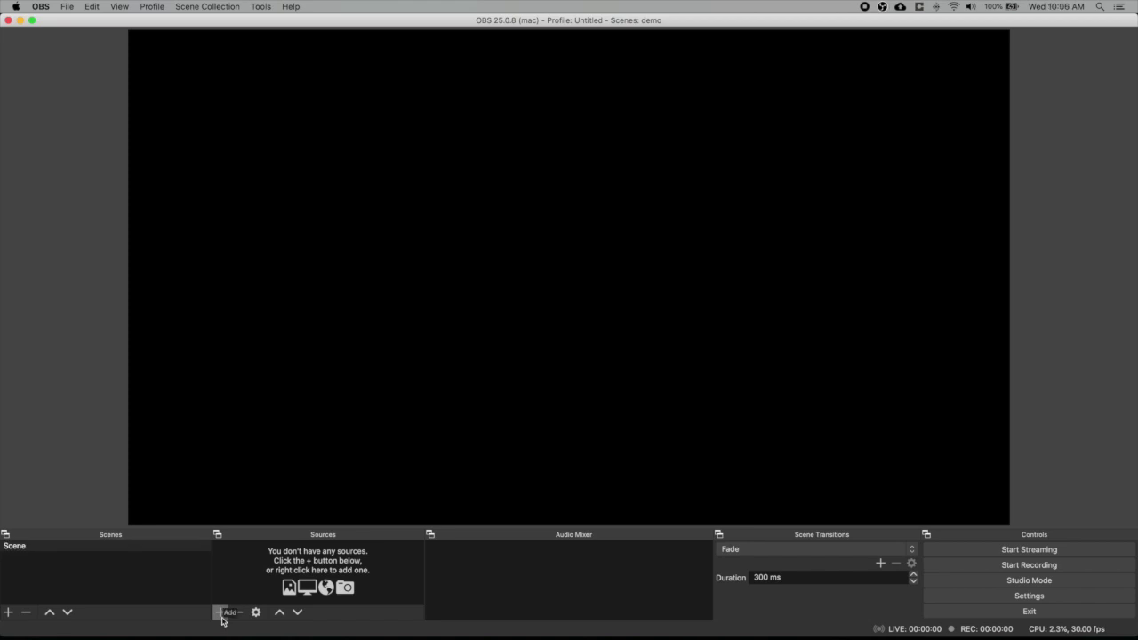
Add a new Video Capture Device source named 'logitech webcam' to Scene
click(220, 613)
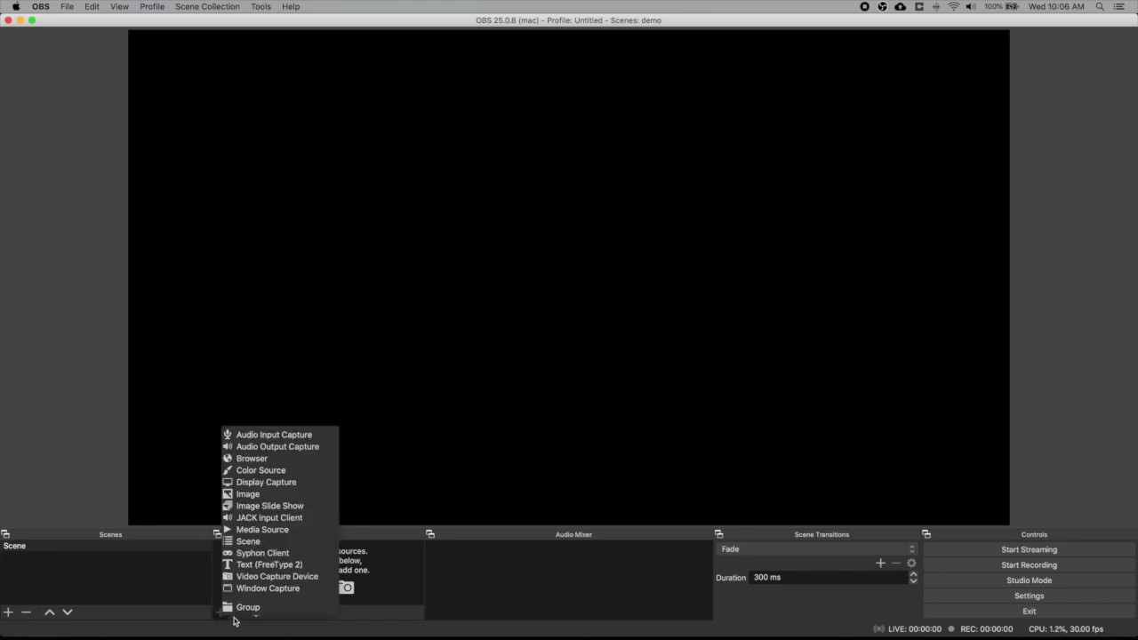
click(297, 612)
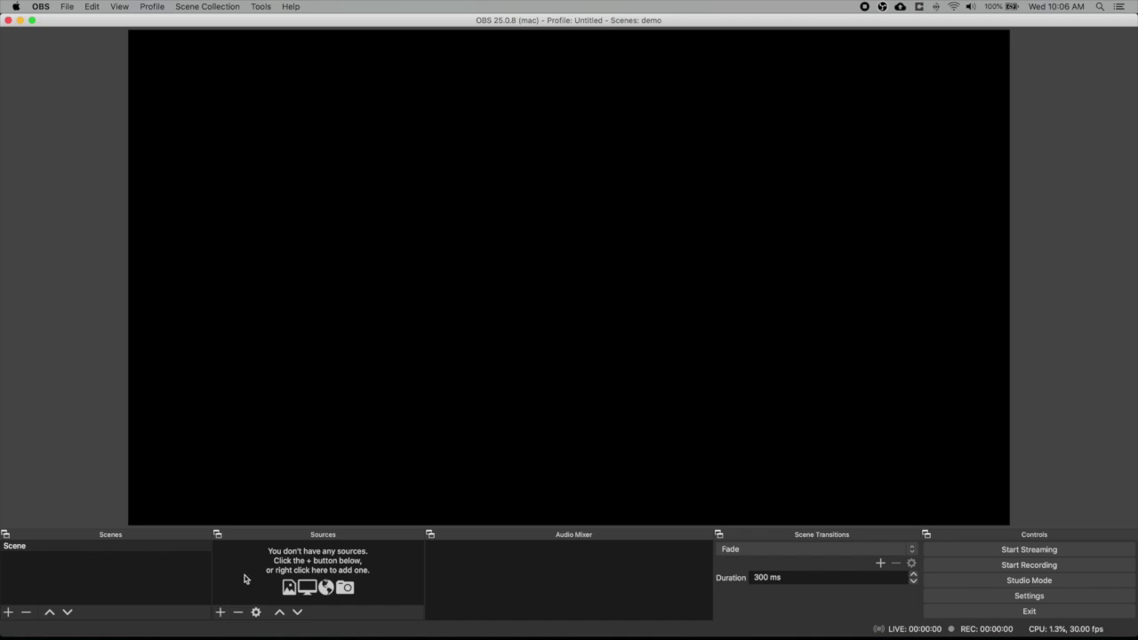
click(221, 613)
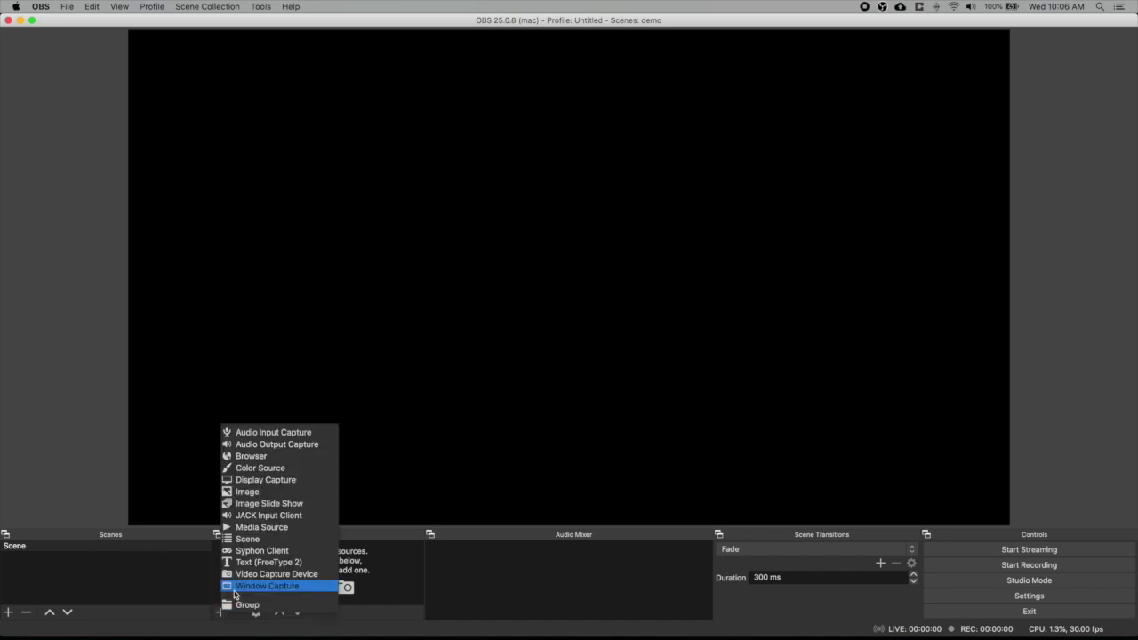
click(242, 578)
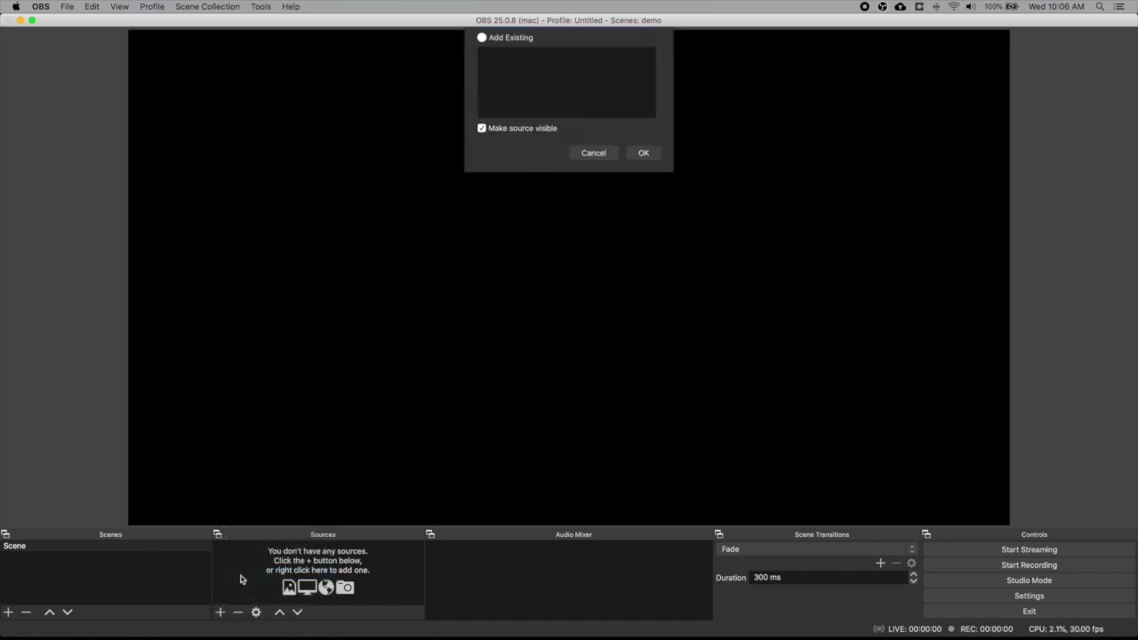
key(BackSpace)
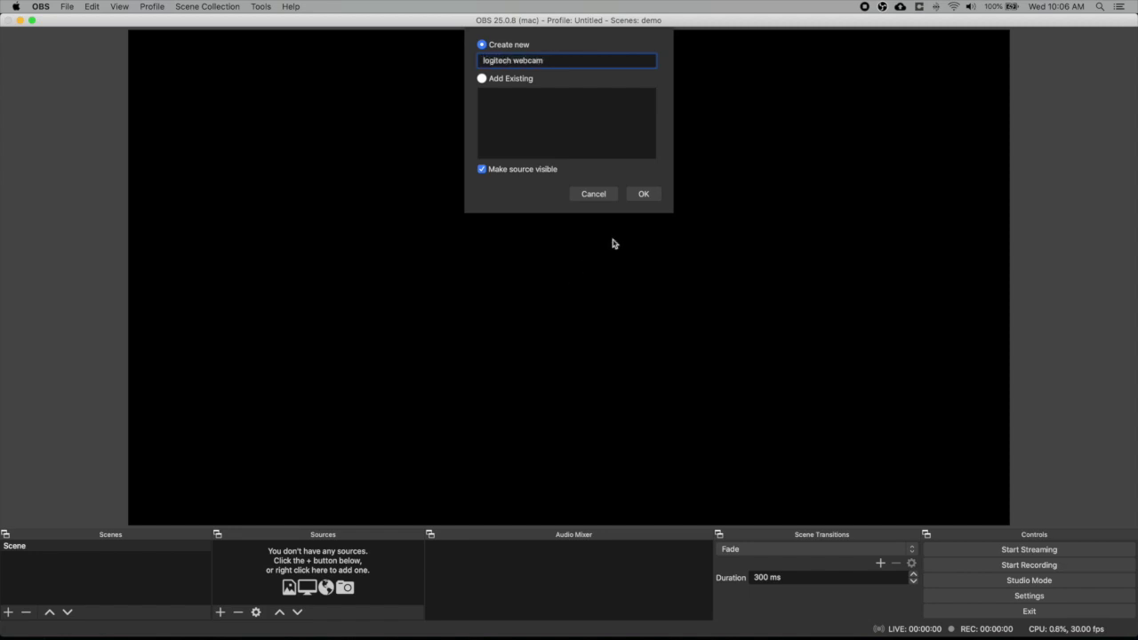
click(644, 194)
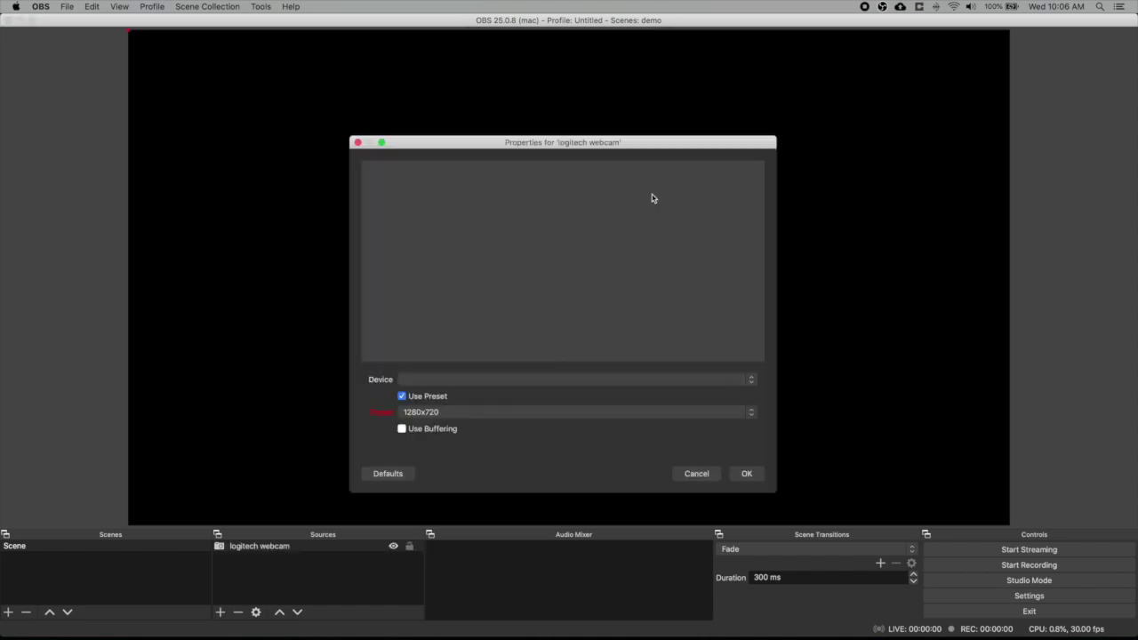
Set the webcam device to HD Pro Webcam C920 and move its feed toward the canvas centre
click(581, 380)
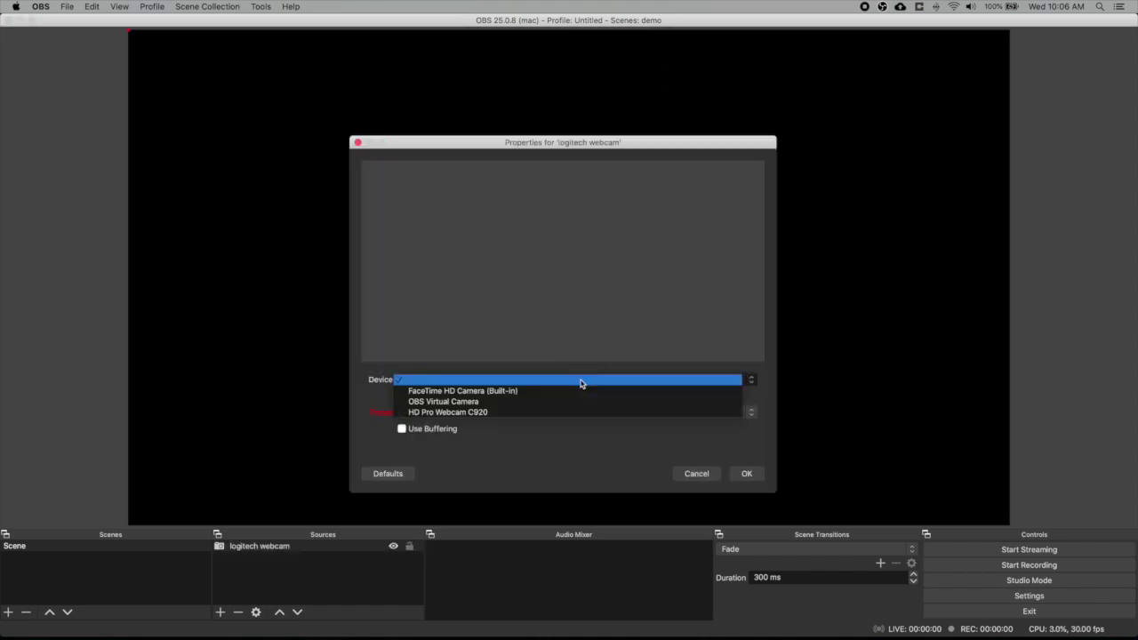
click(442, 413)
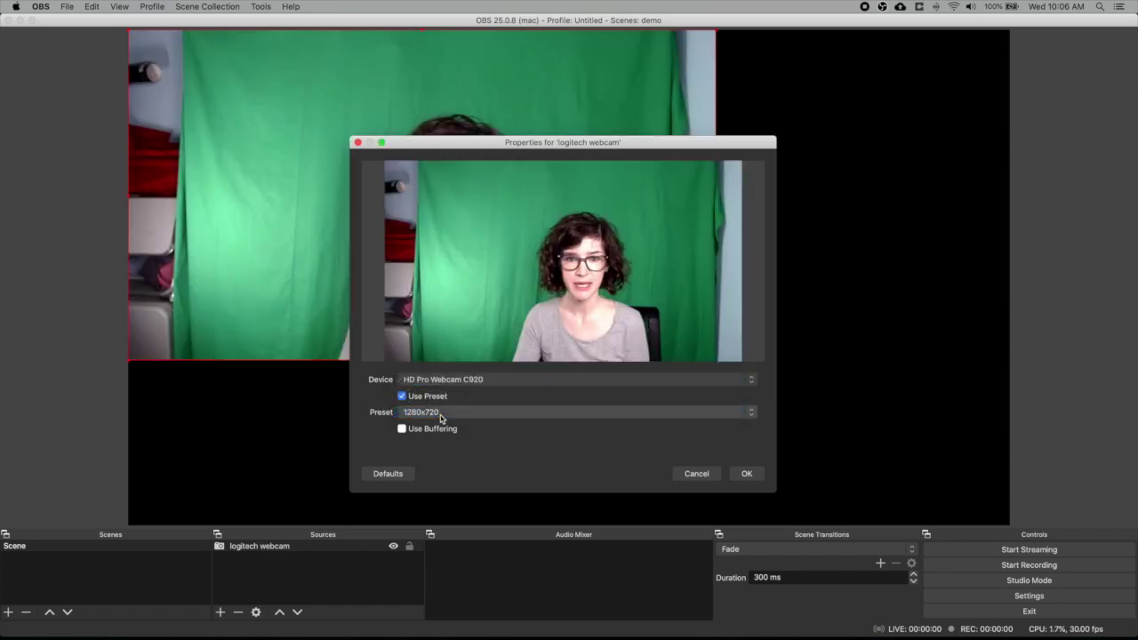
click(747, 473)
drag(404, 260, 556, 300)
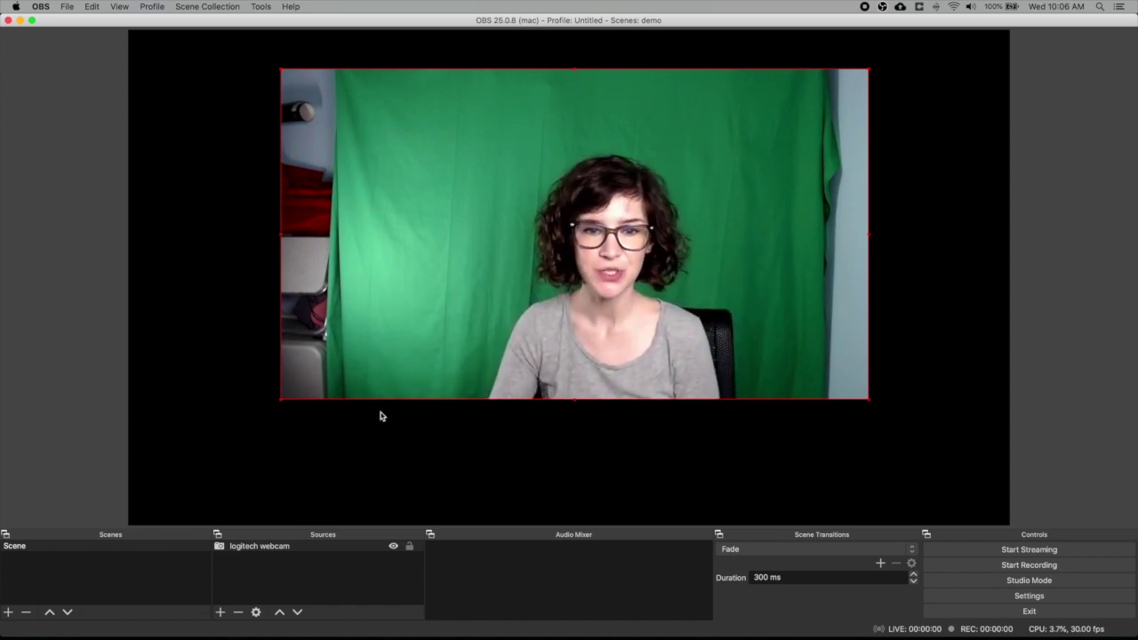
right_click(271, 553)
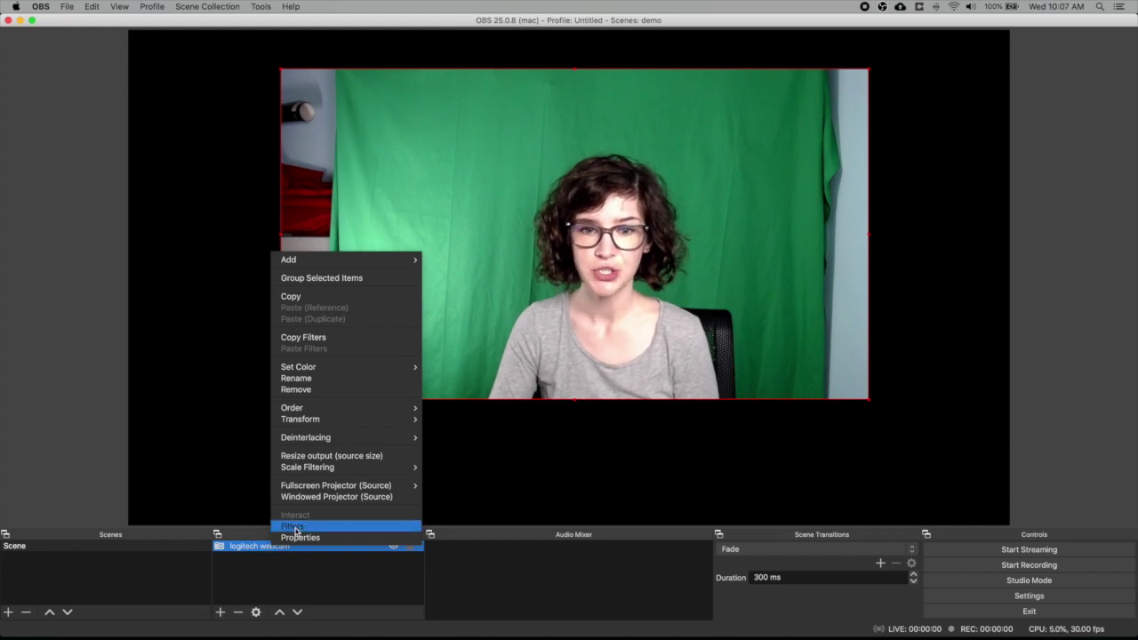
Add a Chroma Key filter named 'green screen' to the logitech webcam source
click(286, 528)
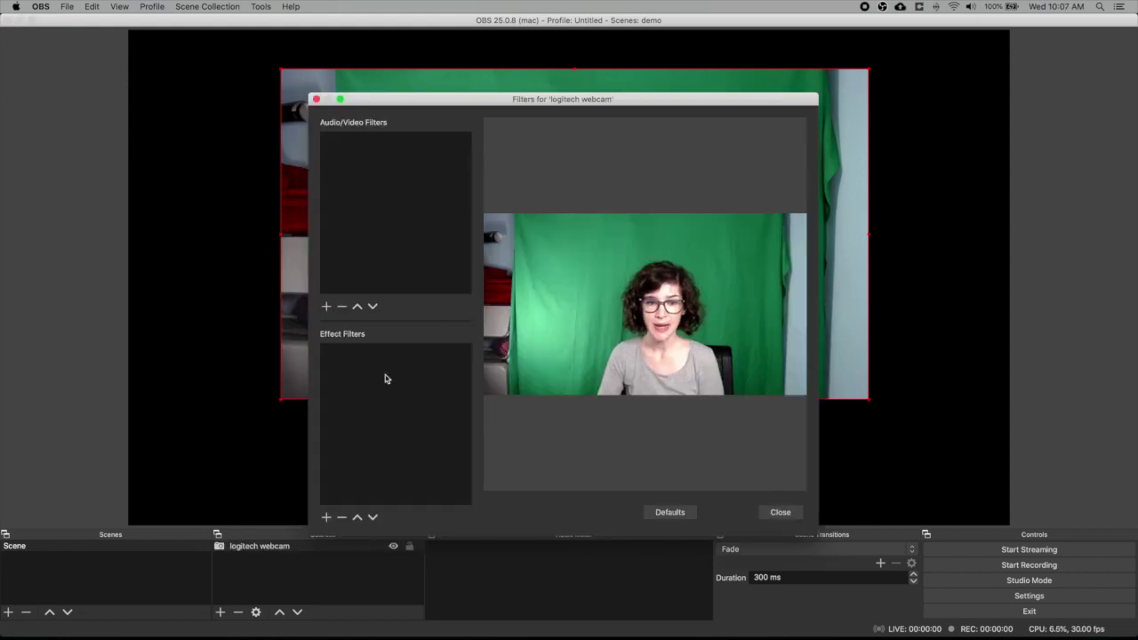
click(325, 518)
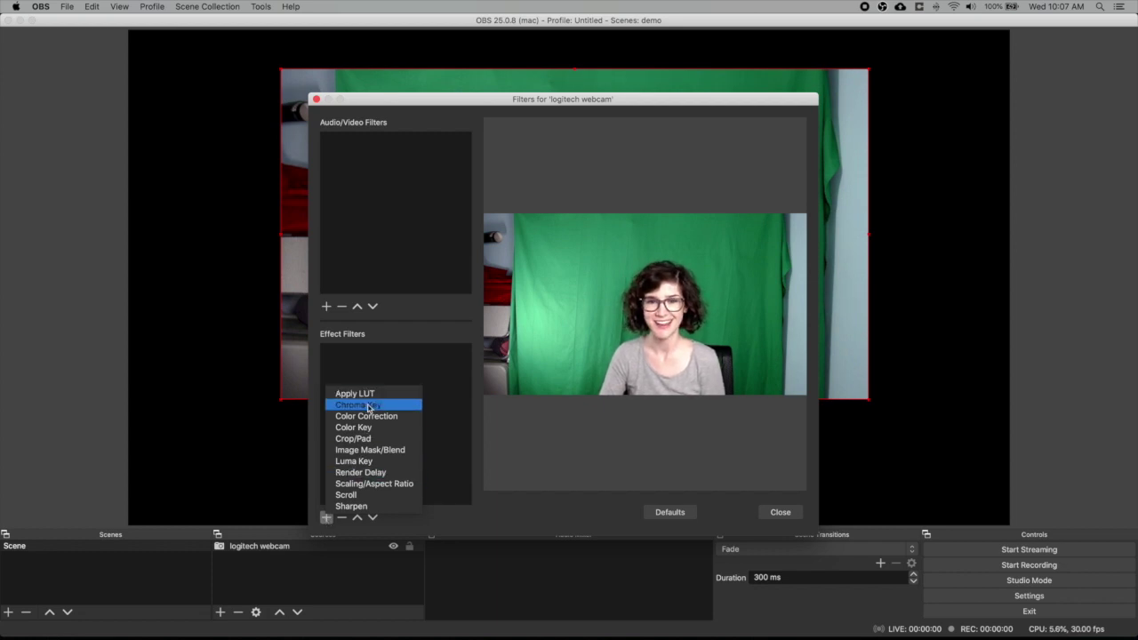
click(369, 408)
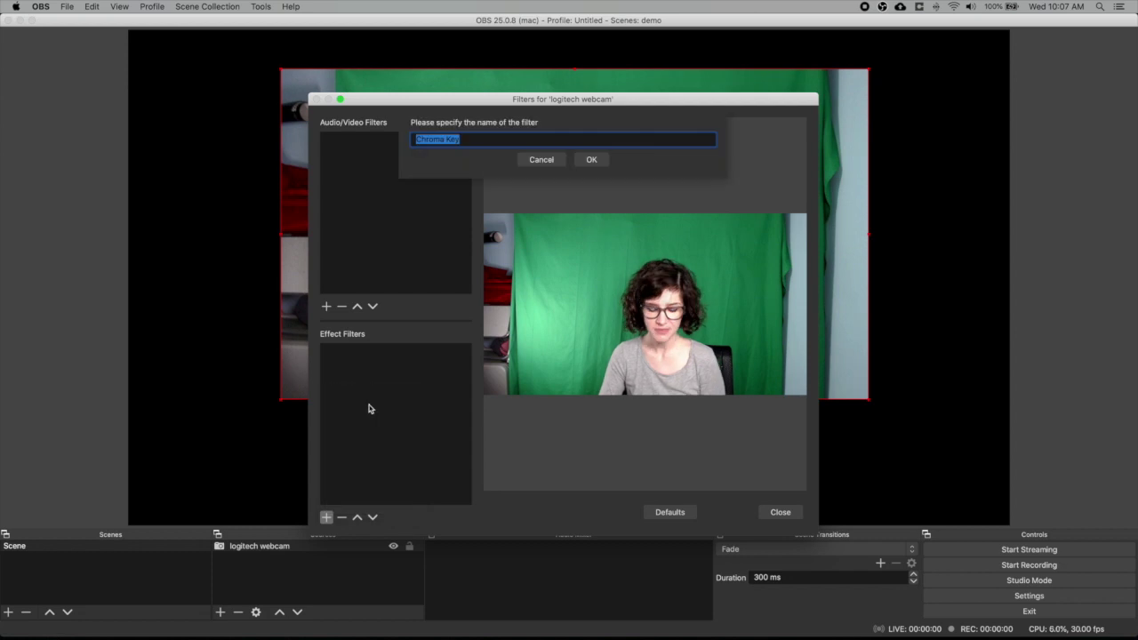
text(green screen)
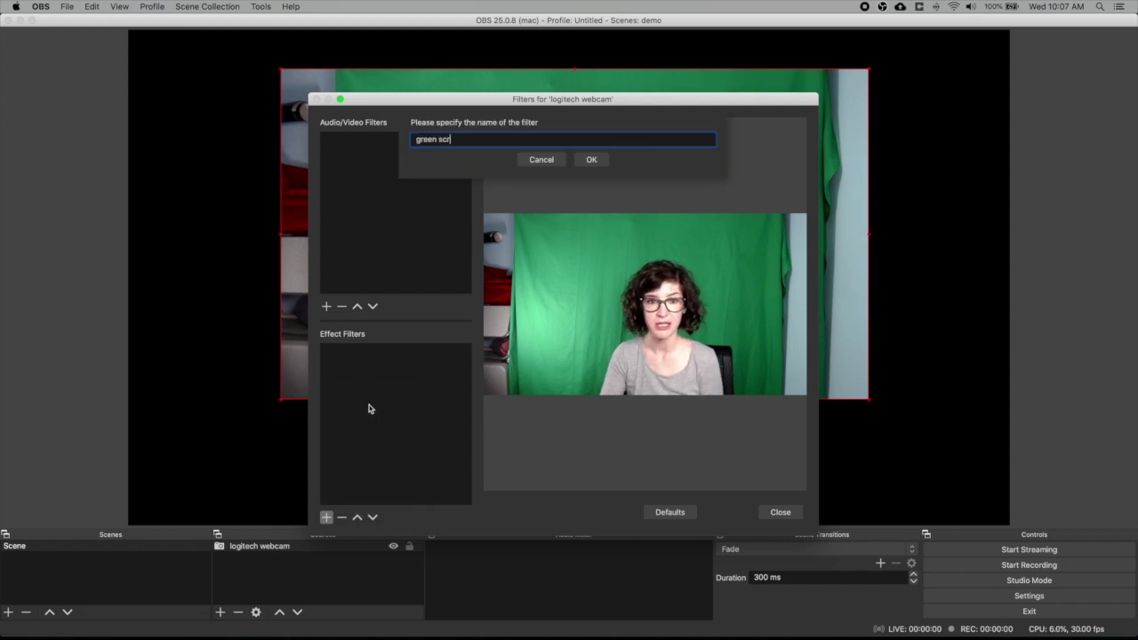
click(591, 160)
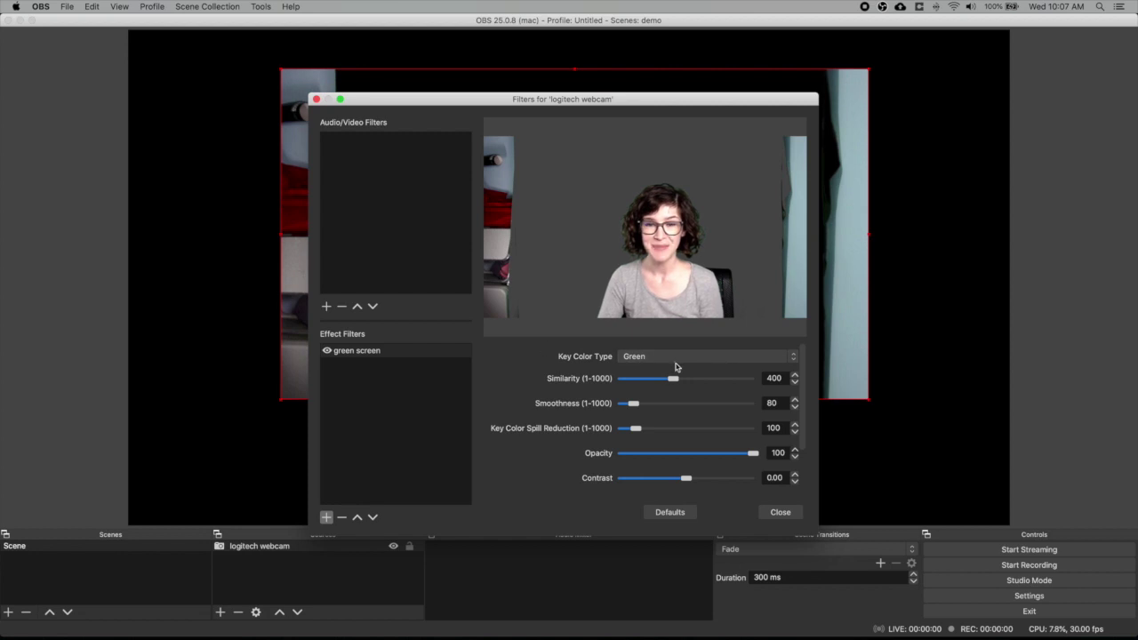
Keep the key colour type Green and set the similarity back to 400
click(677, 359)
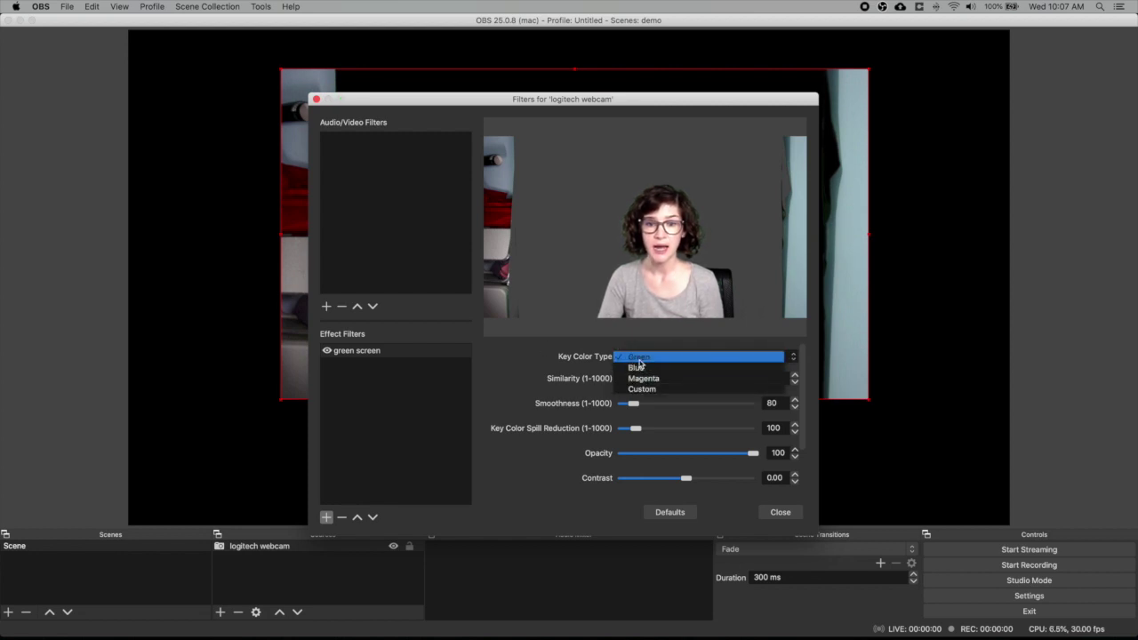
click(643, 357)
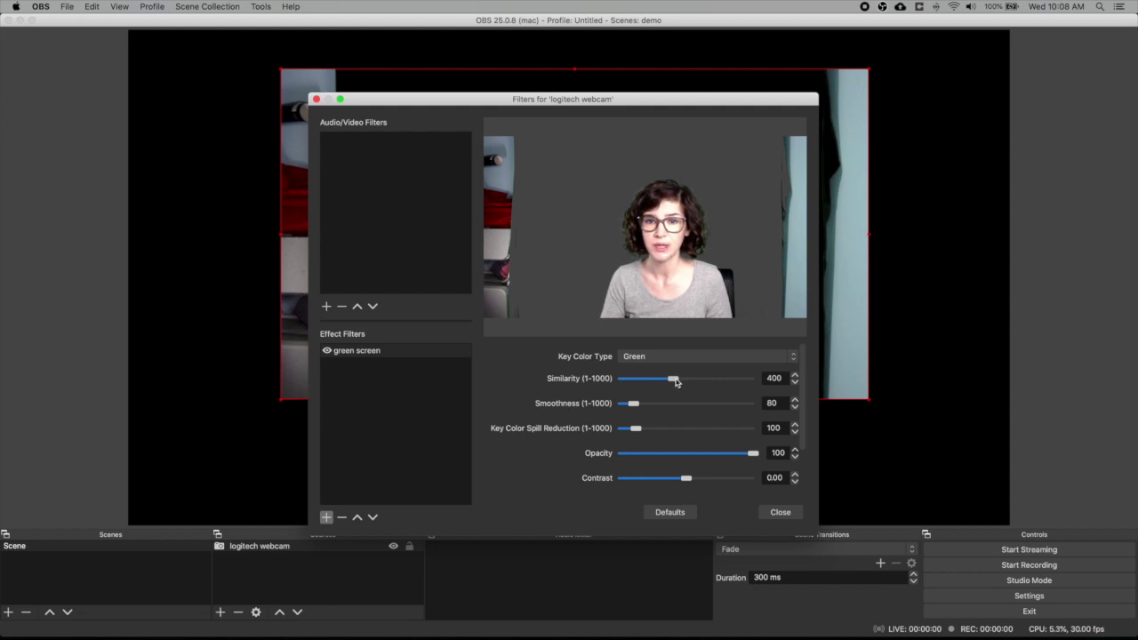
mouse_move(675, 382)
mouse_down()
mouse_move(645, 383)
mouse_move(719, 382)
mouse_move(673, 380)
mouse_up()
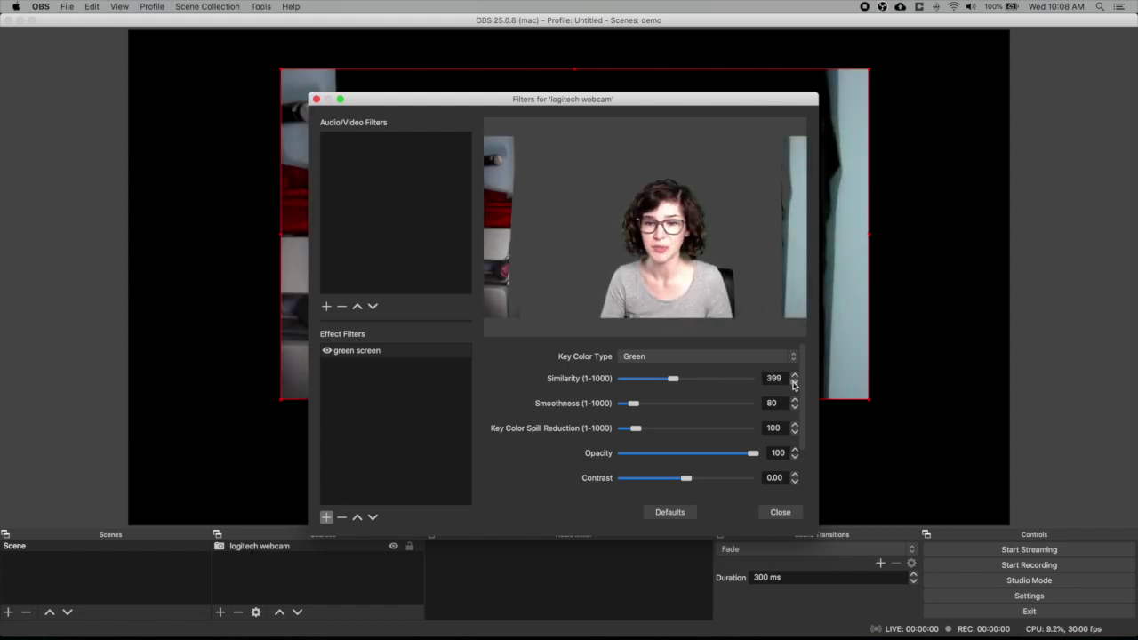
click(795, 382)
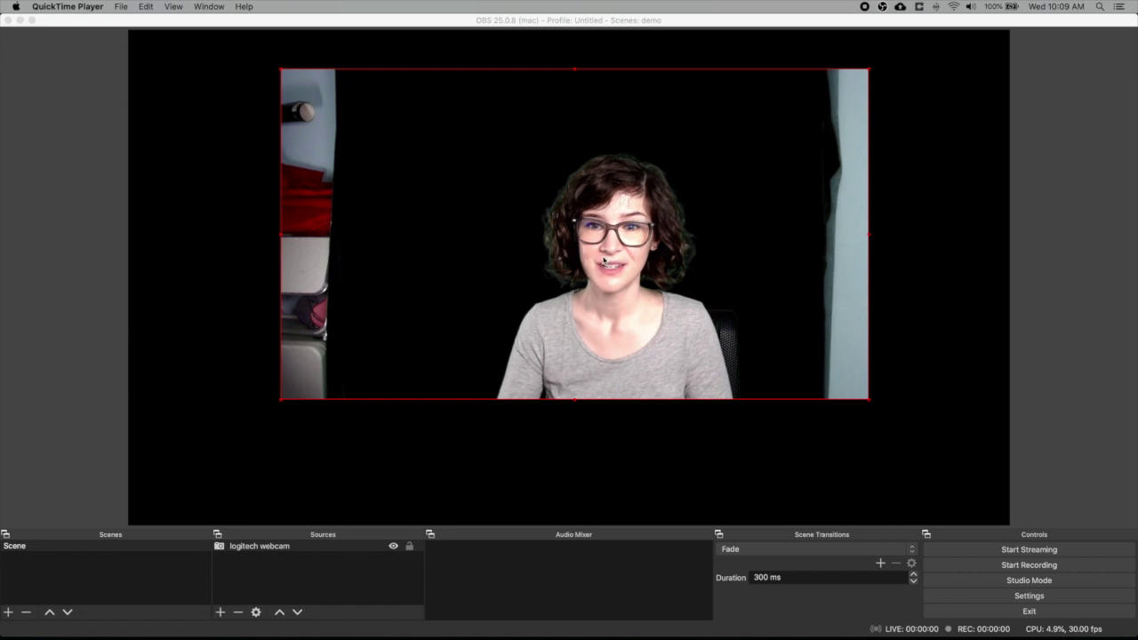
Move the presenter to the lower right and crop the room edge off its left side
drag(603, 251, 806, 380)
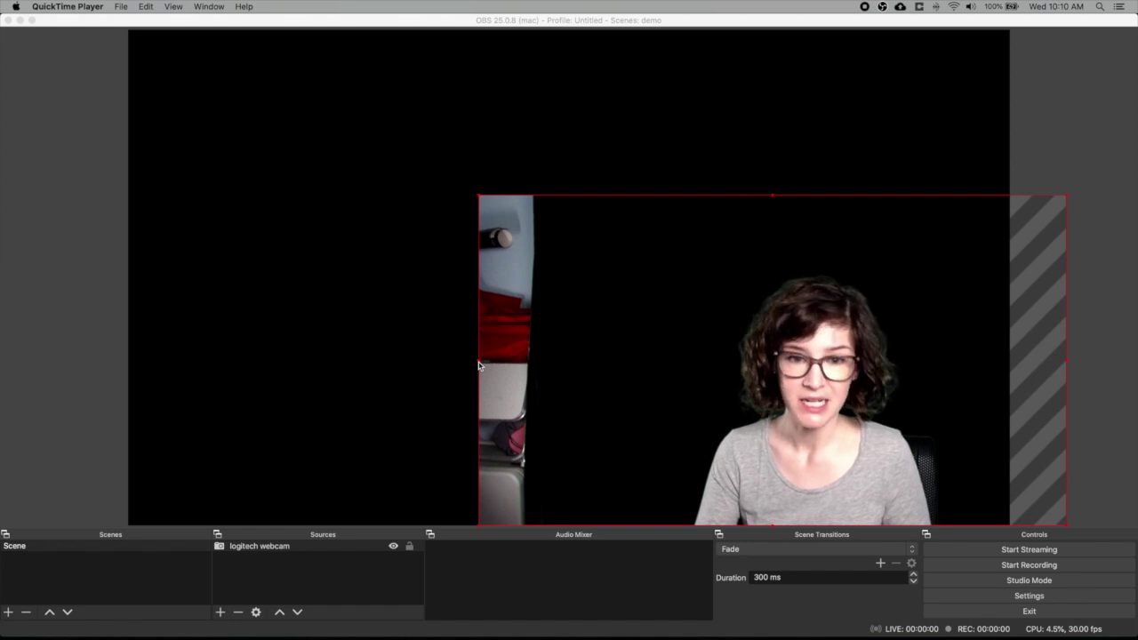
drag(478, 364, 543, 367)
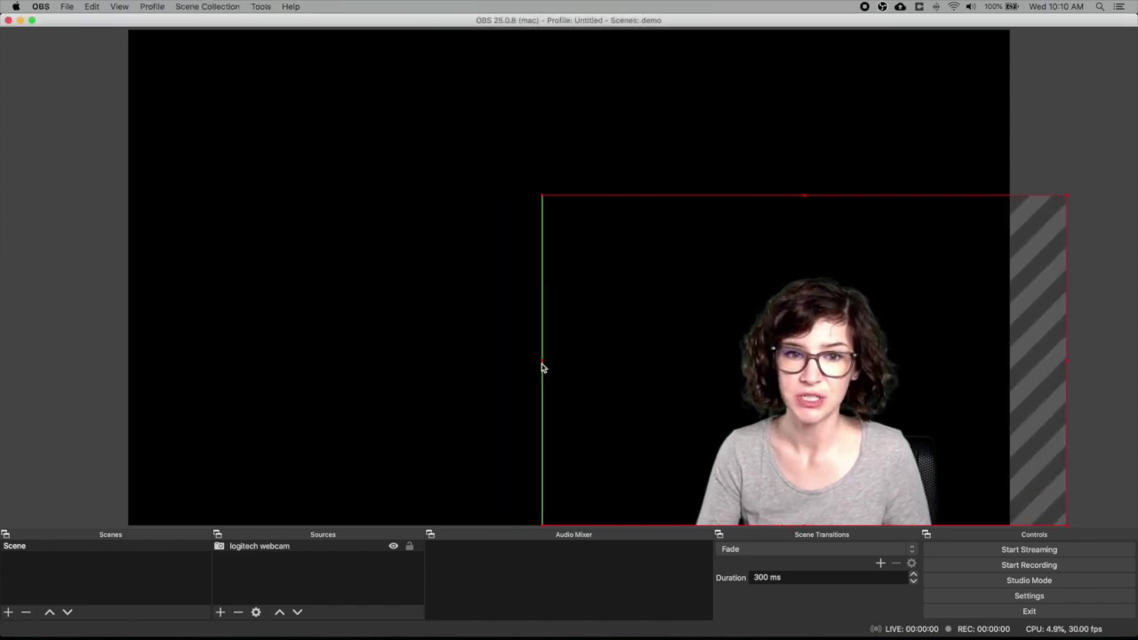
click(447, 357)
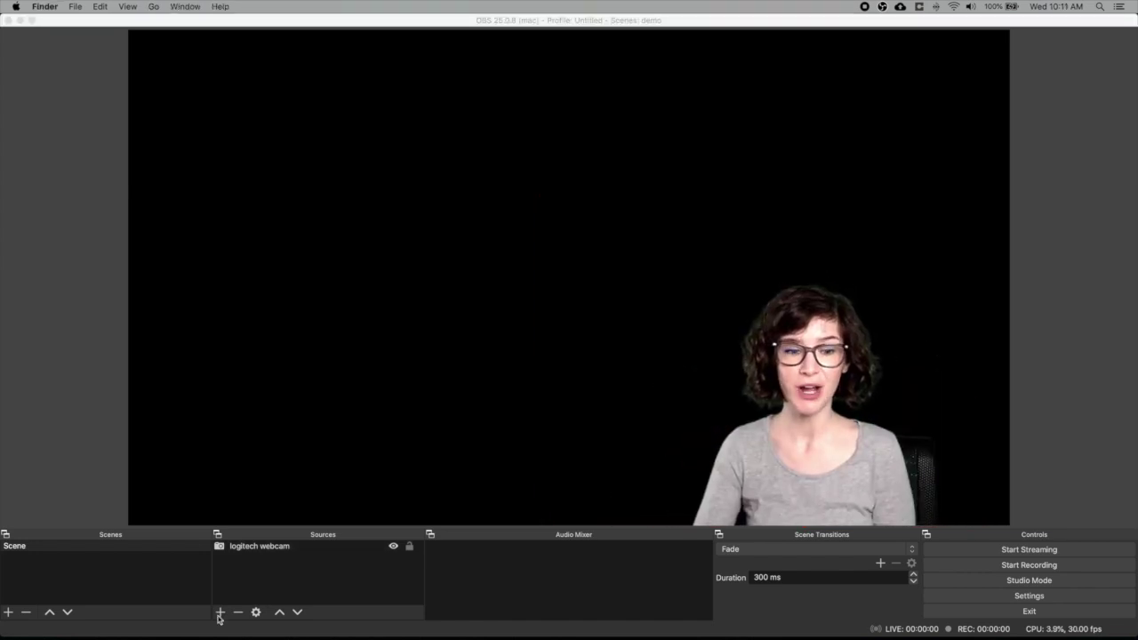
Add an image source 'geisel' with the building photo and stretch it to fill the canvas
click(220, 613)
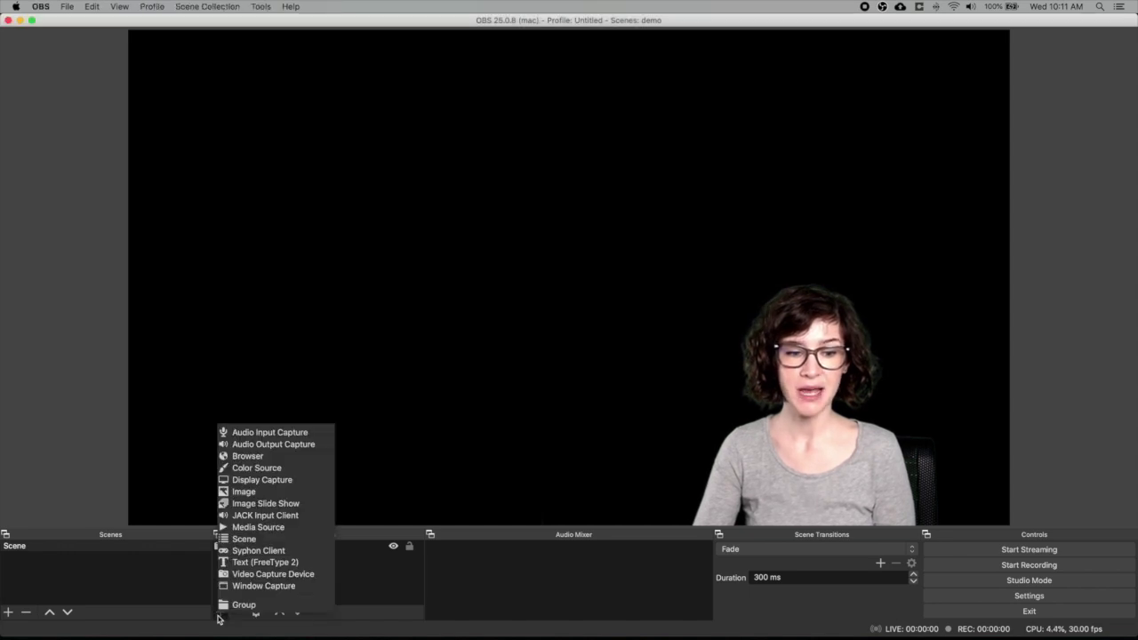
click(245, 494)
text(geisel)
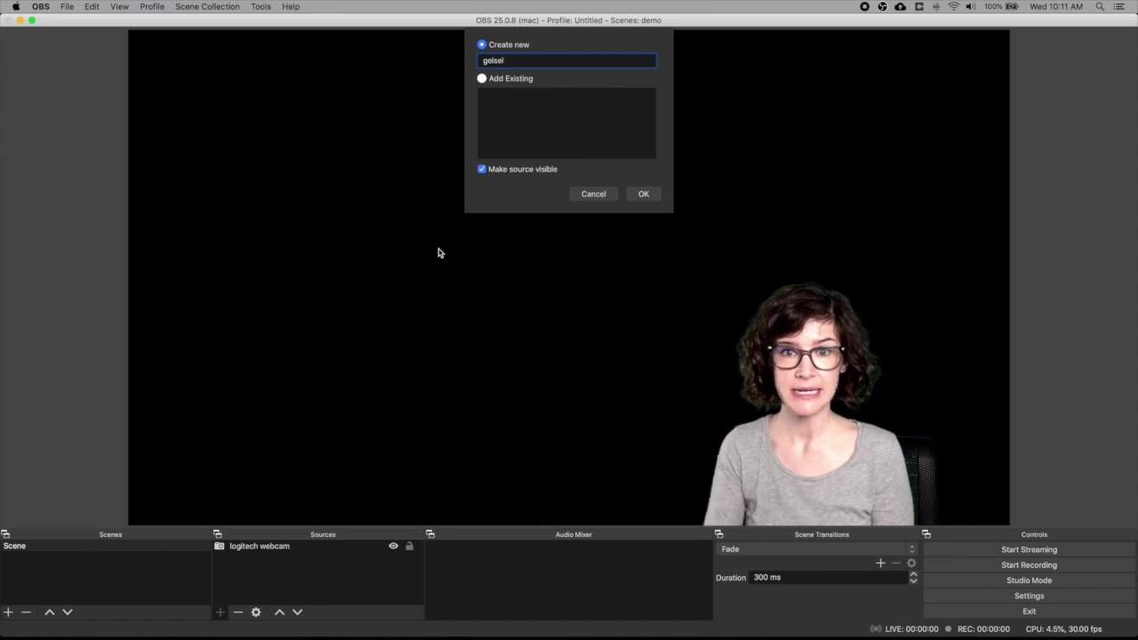
click(646, 193)
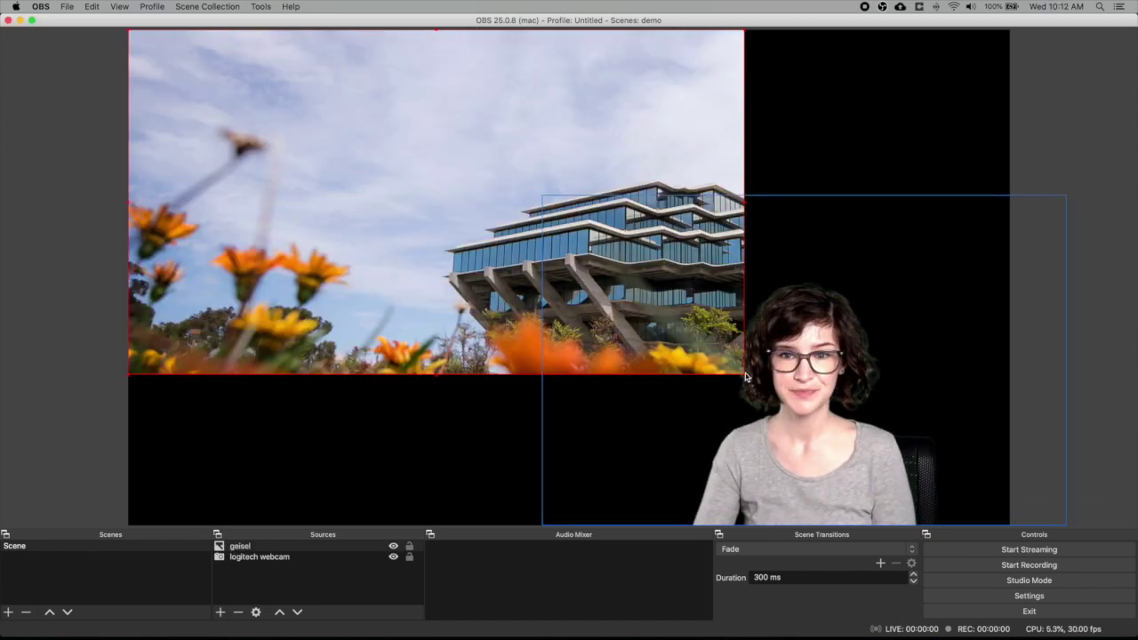
drag(745, 378, 1015, 524)
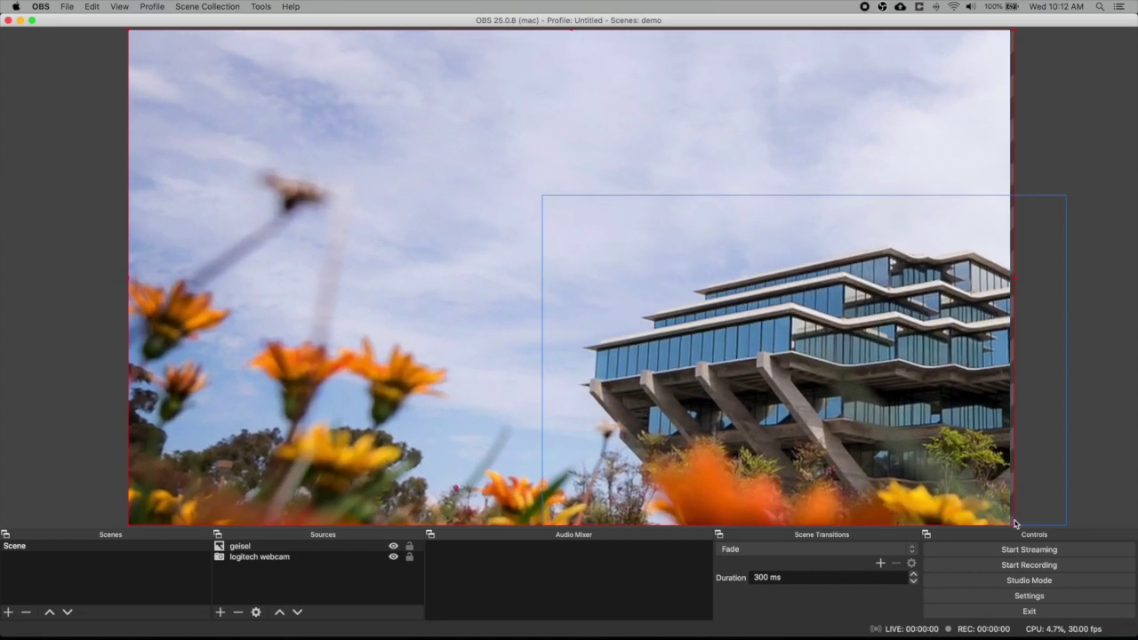
Move the geisel source below logitech webcam so the presenter appears over the photo
click(264, 551)
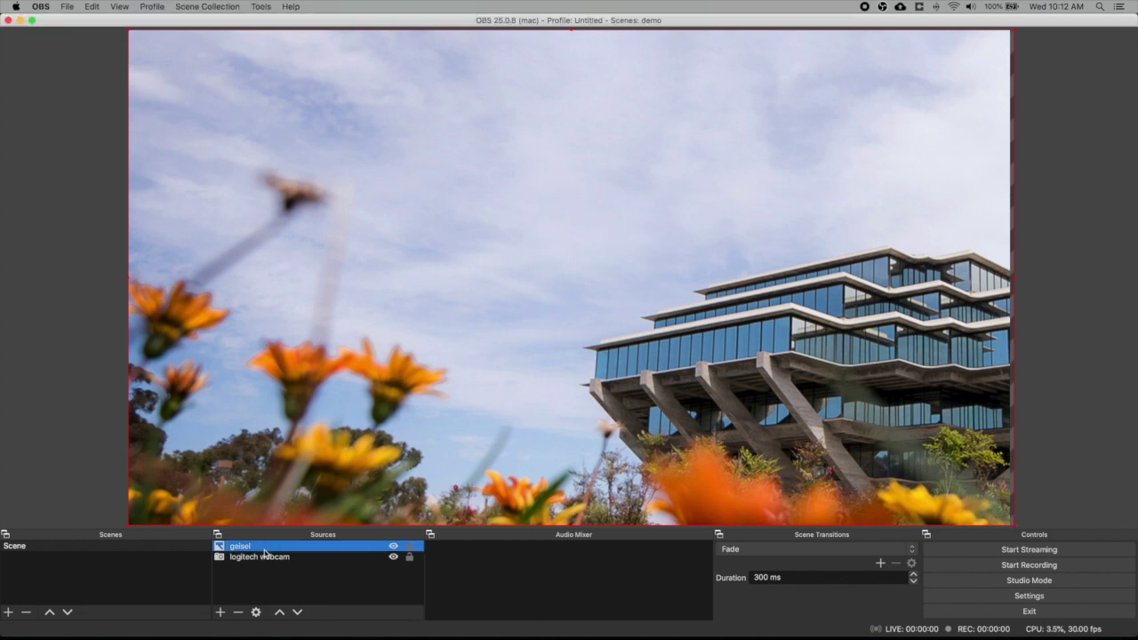
drag(264, 553, 264, 565)
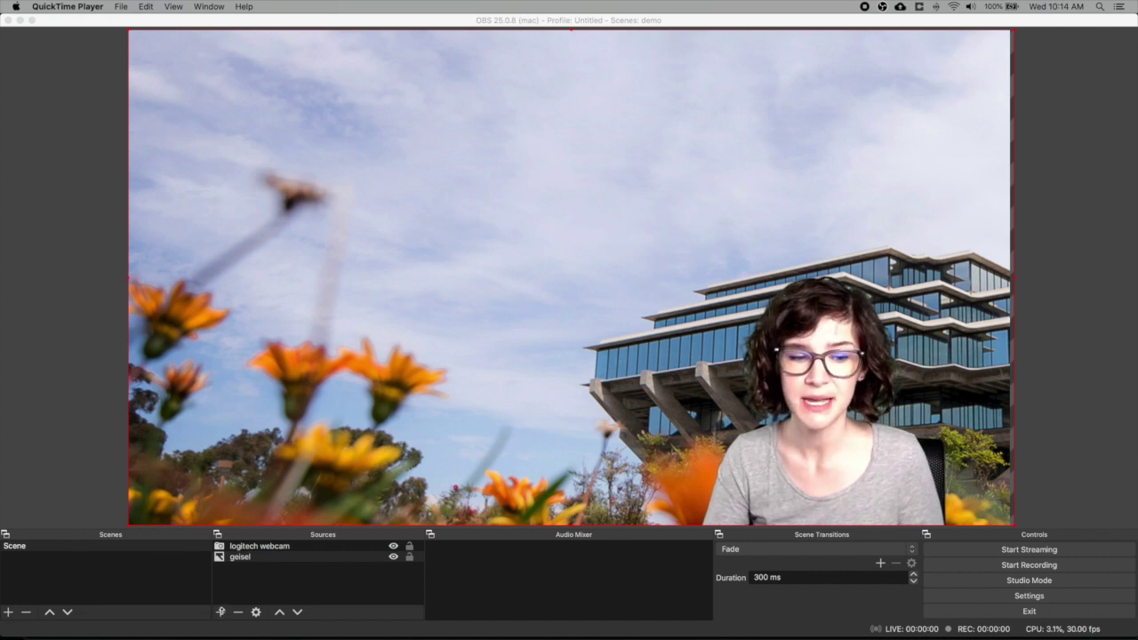
click(220, 613)
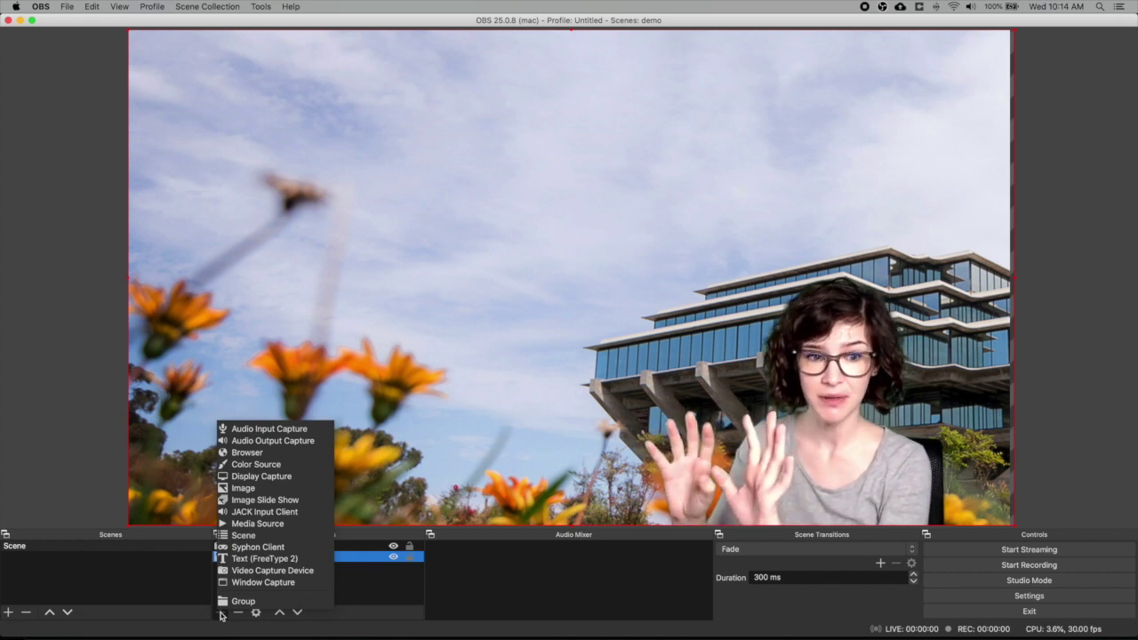
Add a Display Capture source named 'laptop screen' capturing Display 1
click(243, 477)
text(lap)
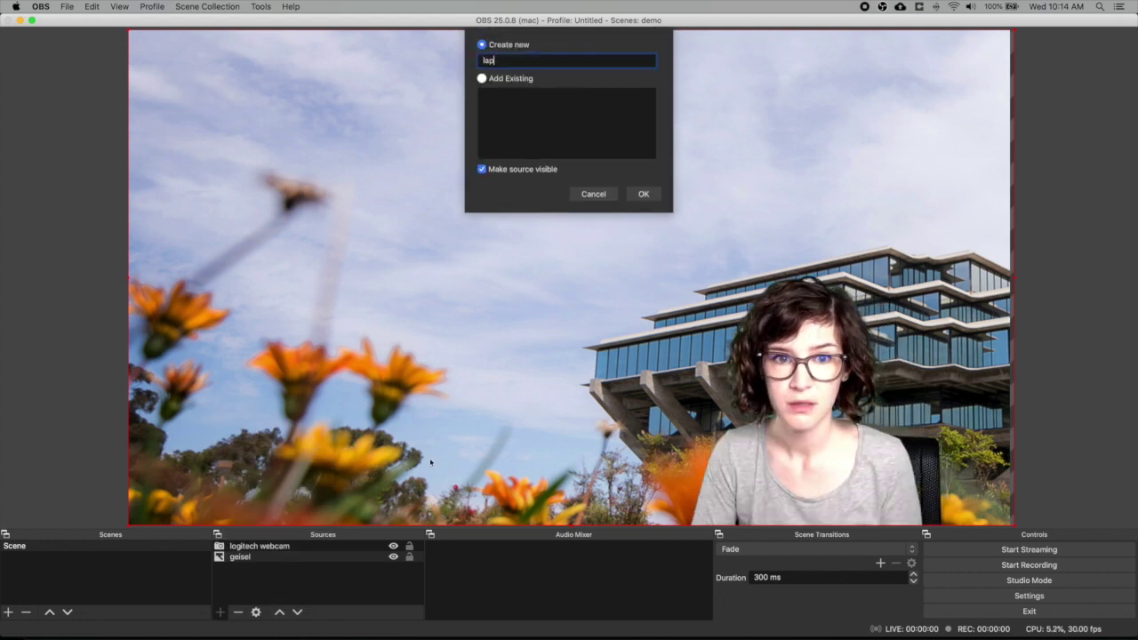
text(top screen)
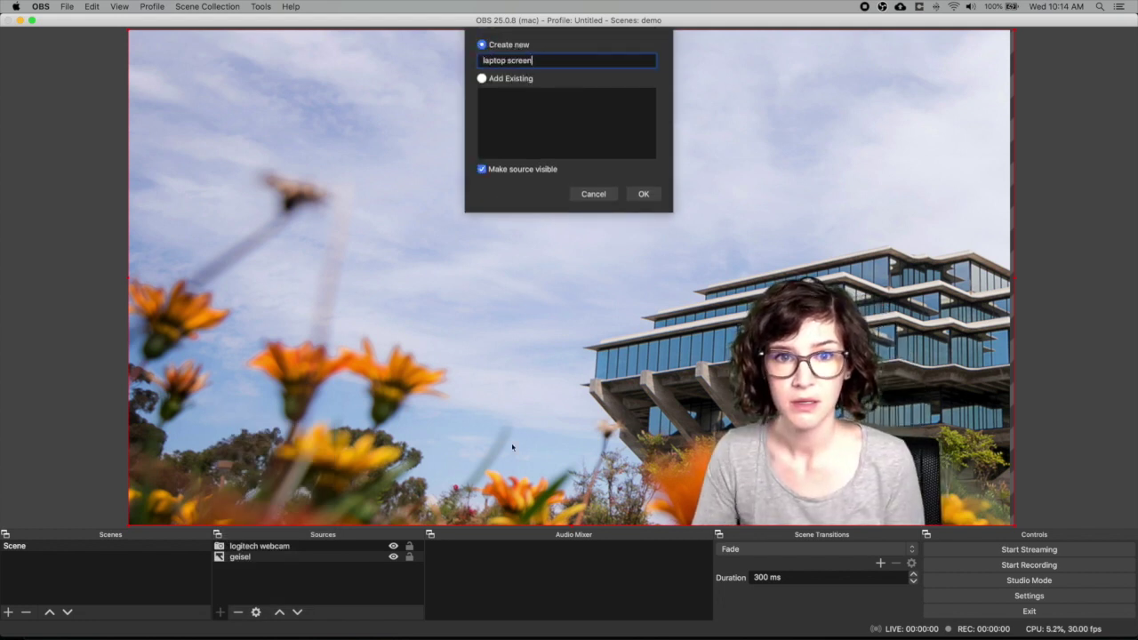
click(633, 195)
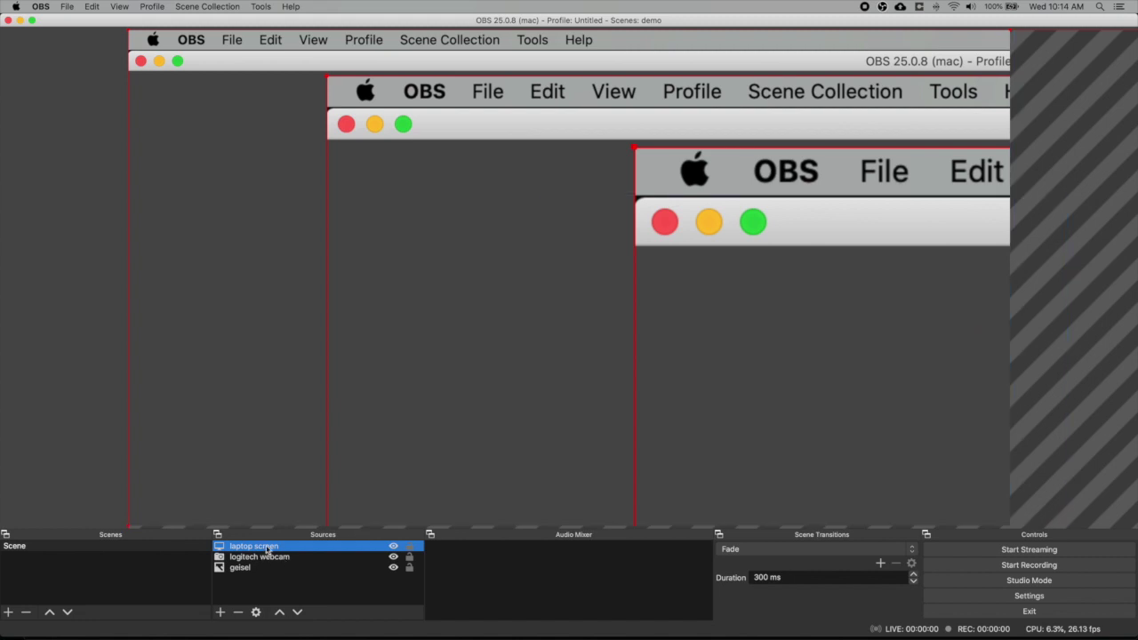
double_click(267, 549)
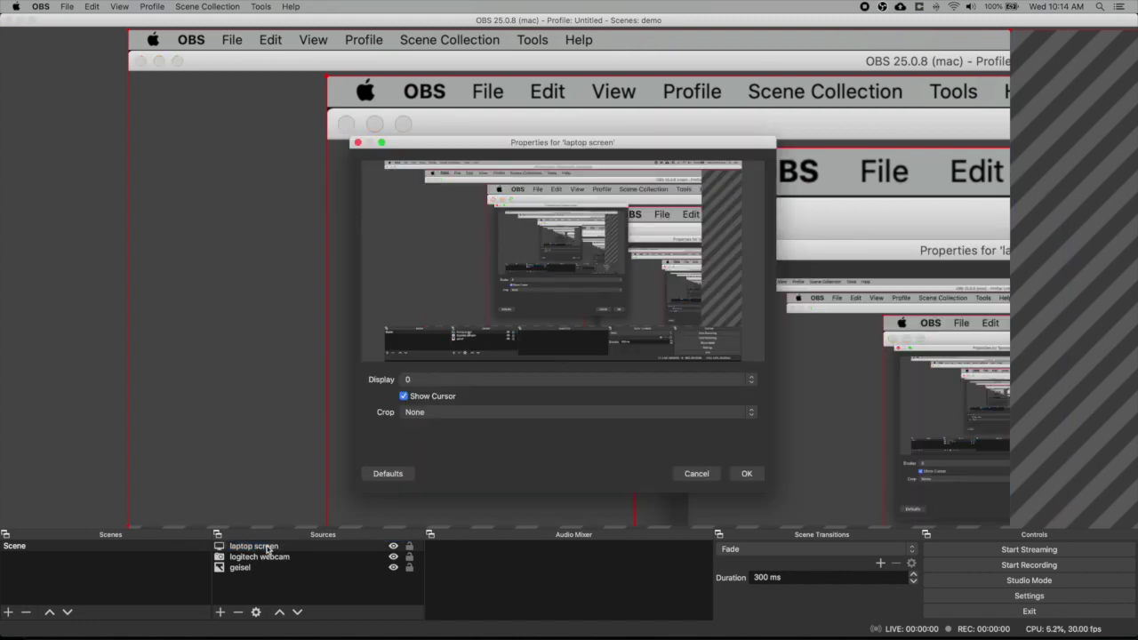
click(471, 380)
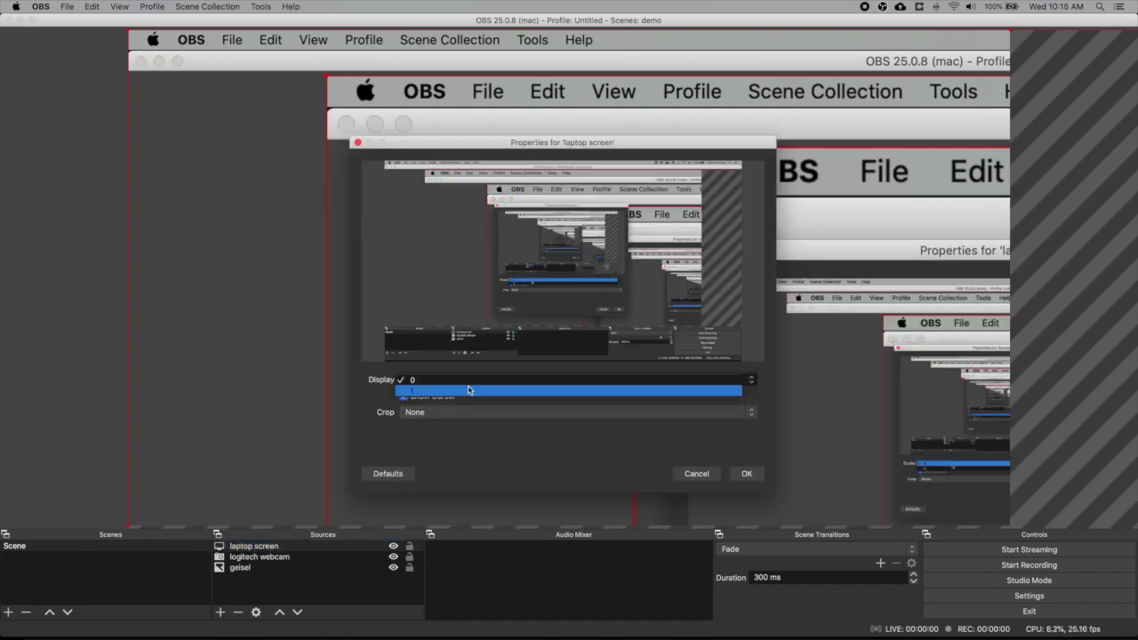
click(468, 392)
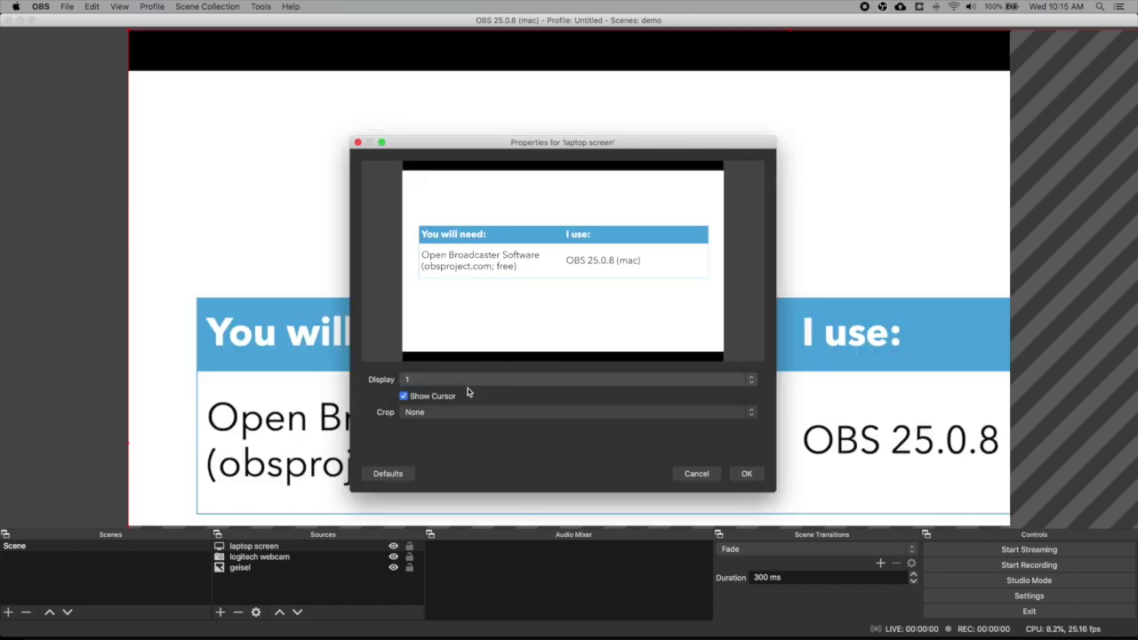
click(745, 473)
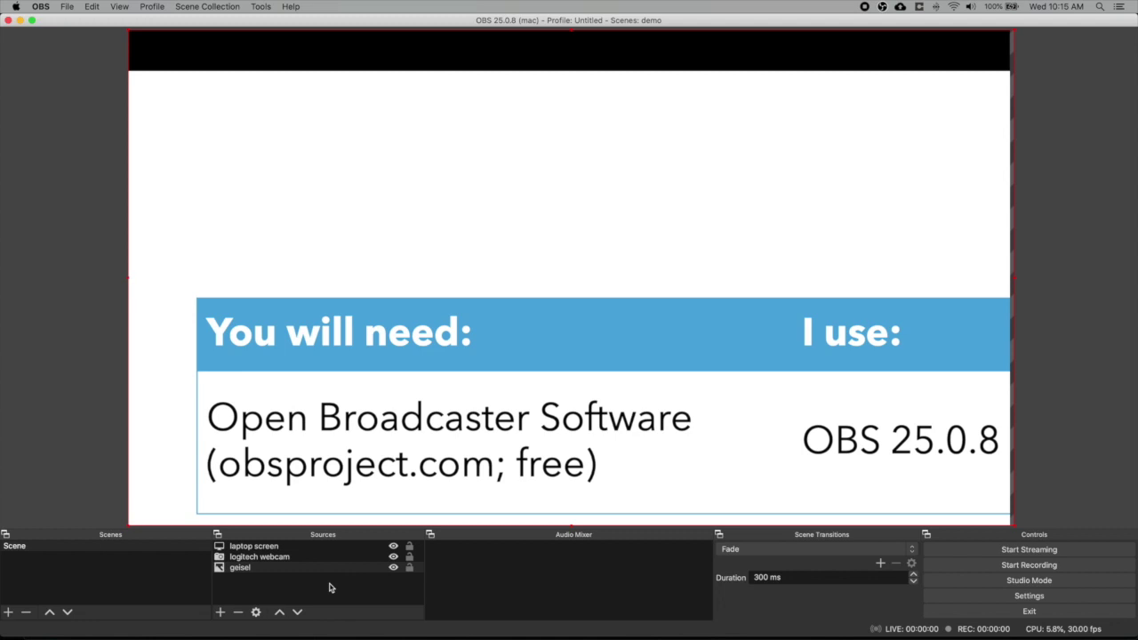
Resize and reposition the laptop screen capture so the geisel photo shows around it
click(283, 549)
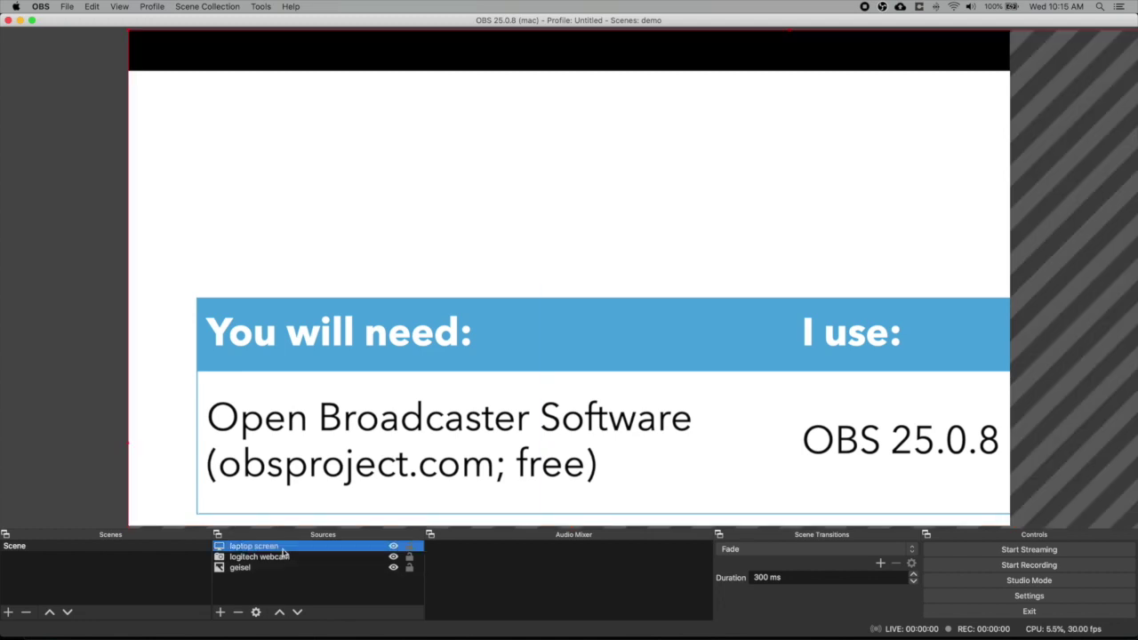
drag(132, 34, 546, 293)
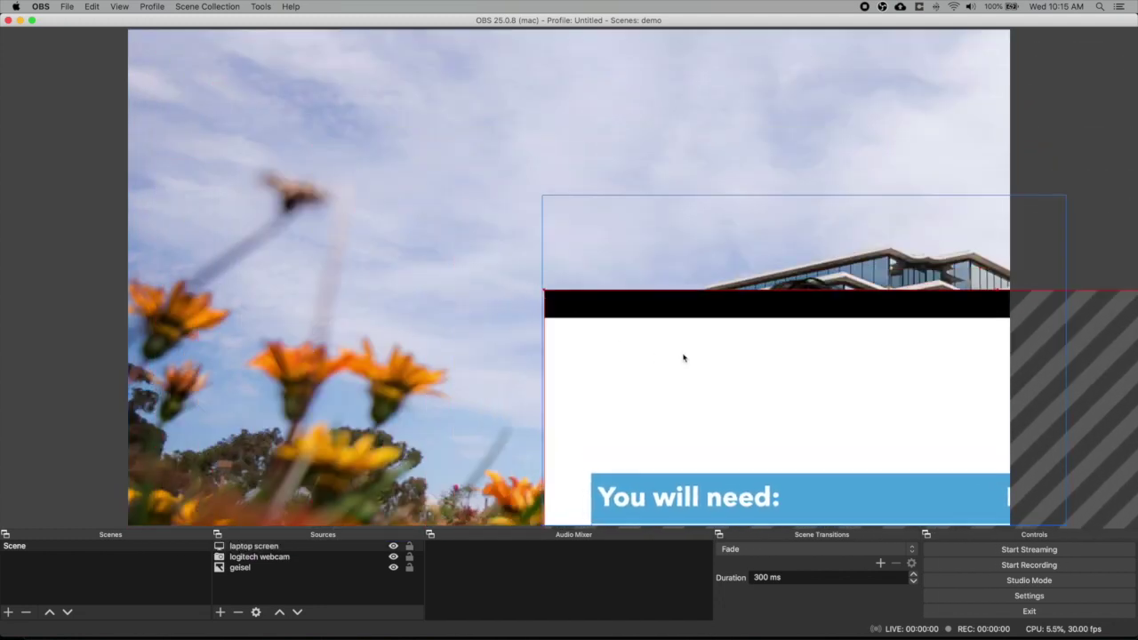
drag(683, 355, 264, 112)
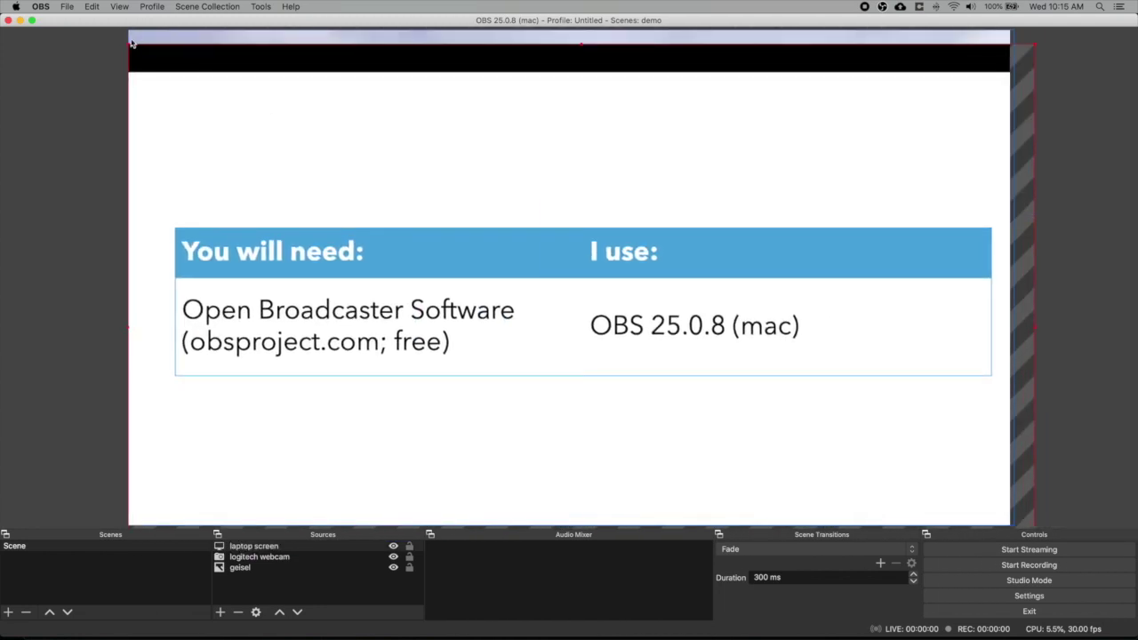
drag(129, 46, 153, 64)
drag(666, 360, 898, 510)
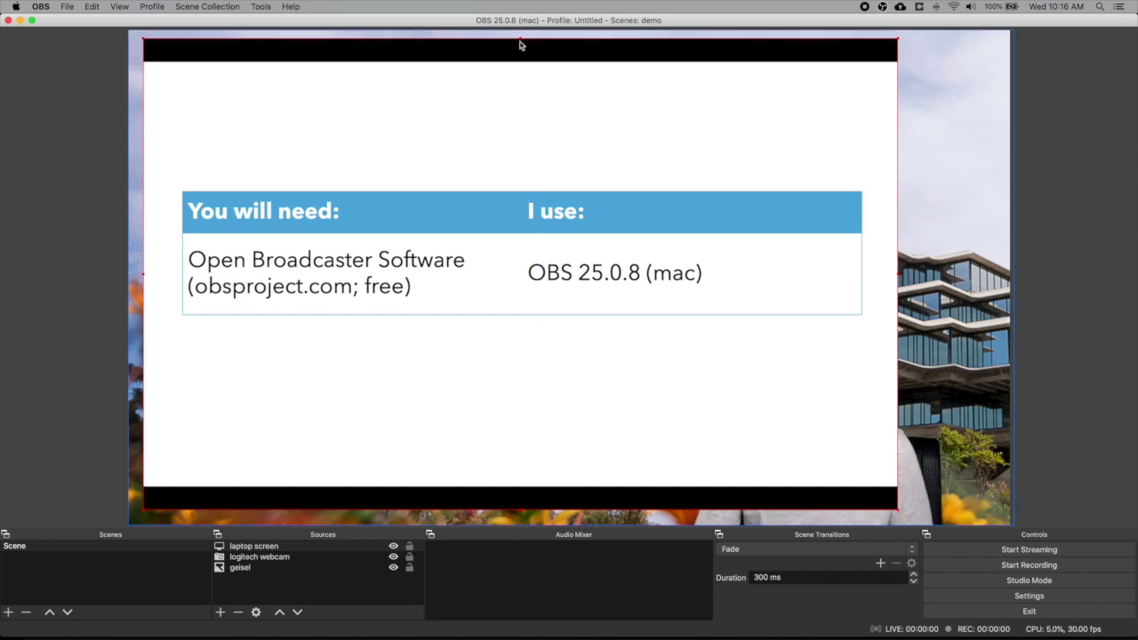
Crop the black bars off the slide's top and bottom, then layer it behind the webcam
drag(521, 39, 519, 67)
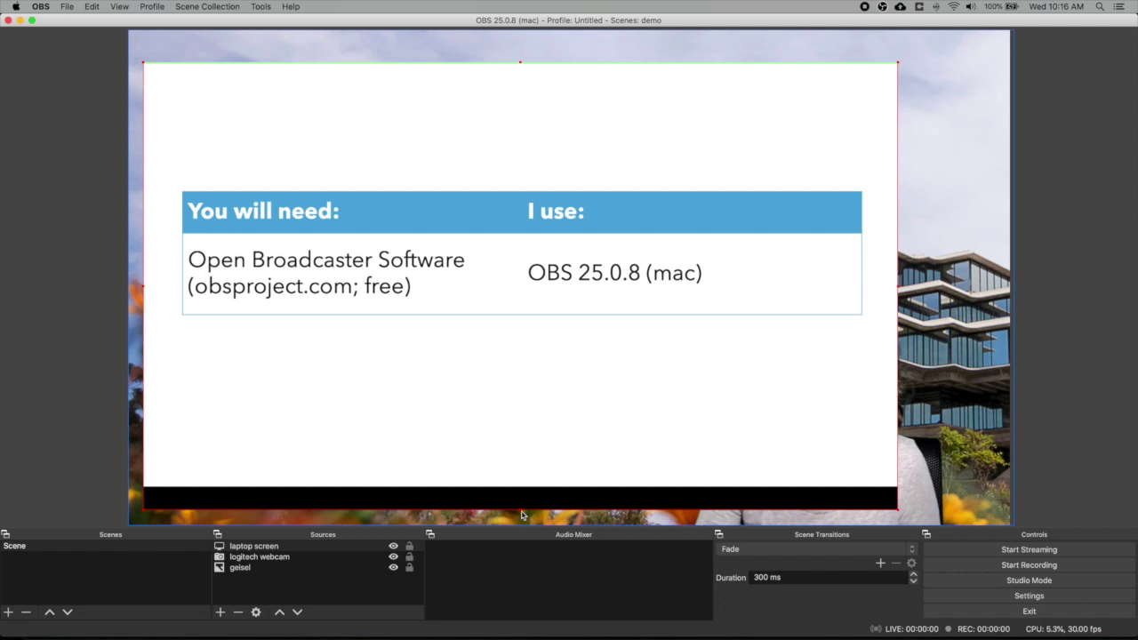
drag(519, 513, 520, 488)
drag(465, 397, 445, 377)
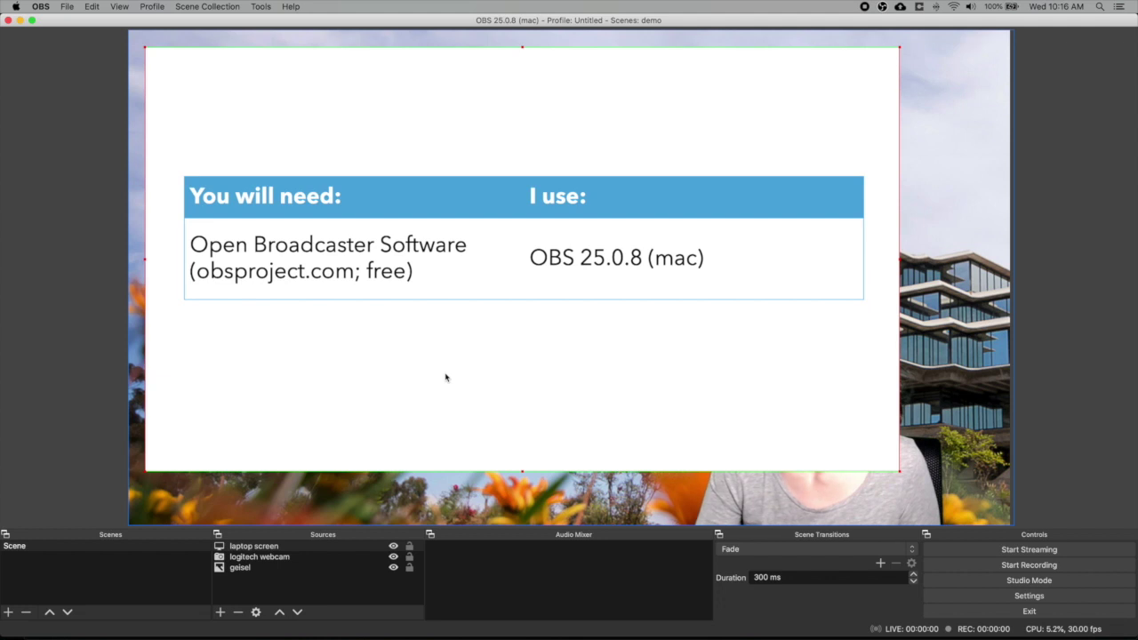
click(258, 548)
drag(257, 555, 255, 567)
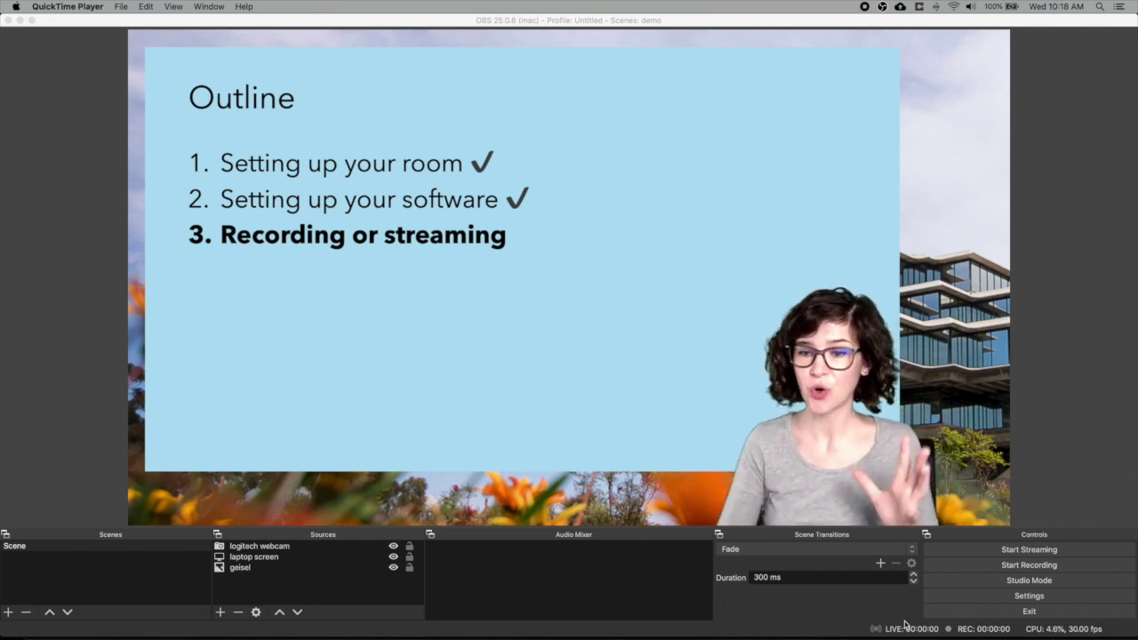
Finish the recording and review the Output page in OBS Settings
click(1024, 565)
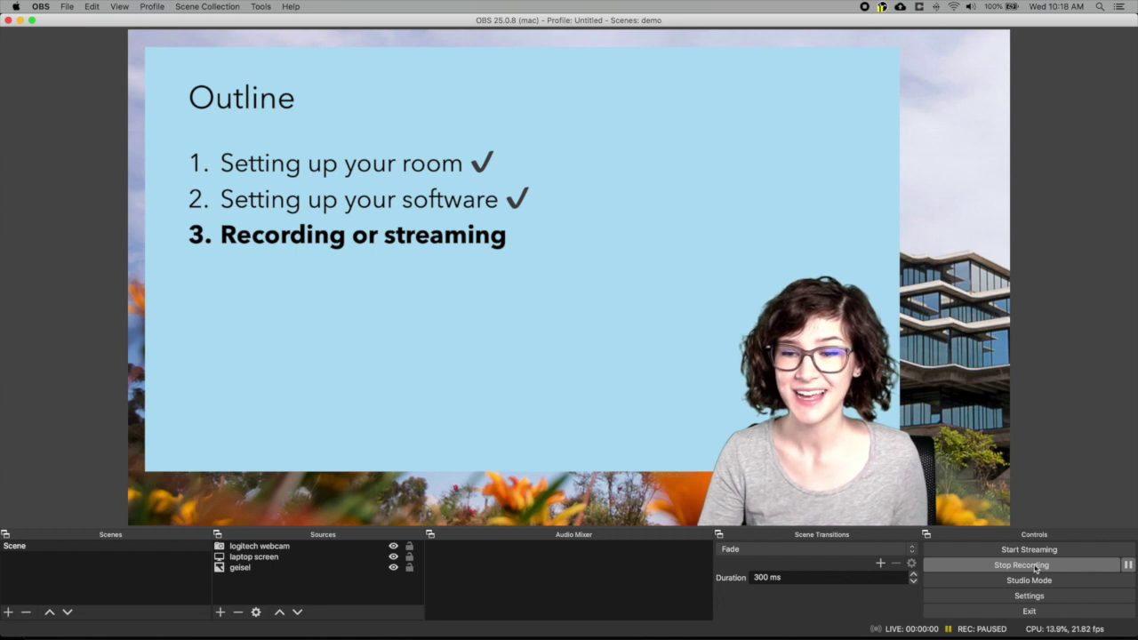
click(1128, 565)
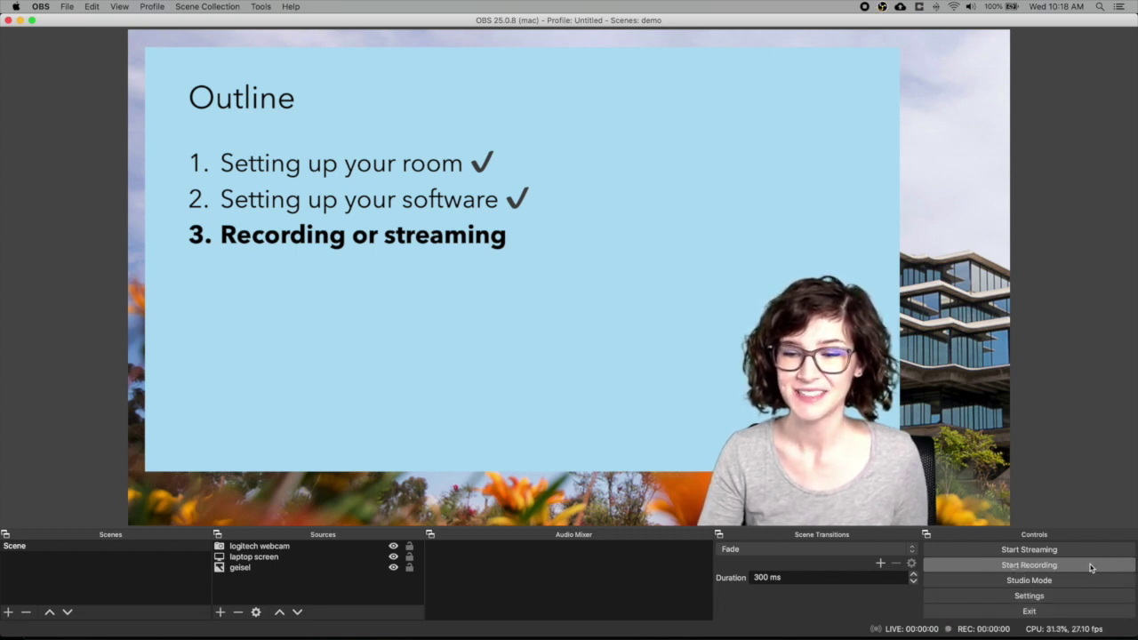
click(41, 6)
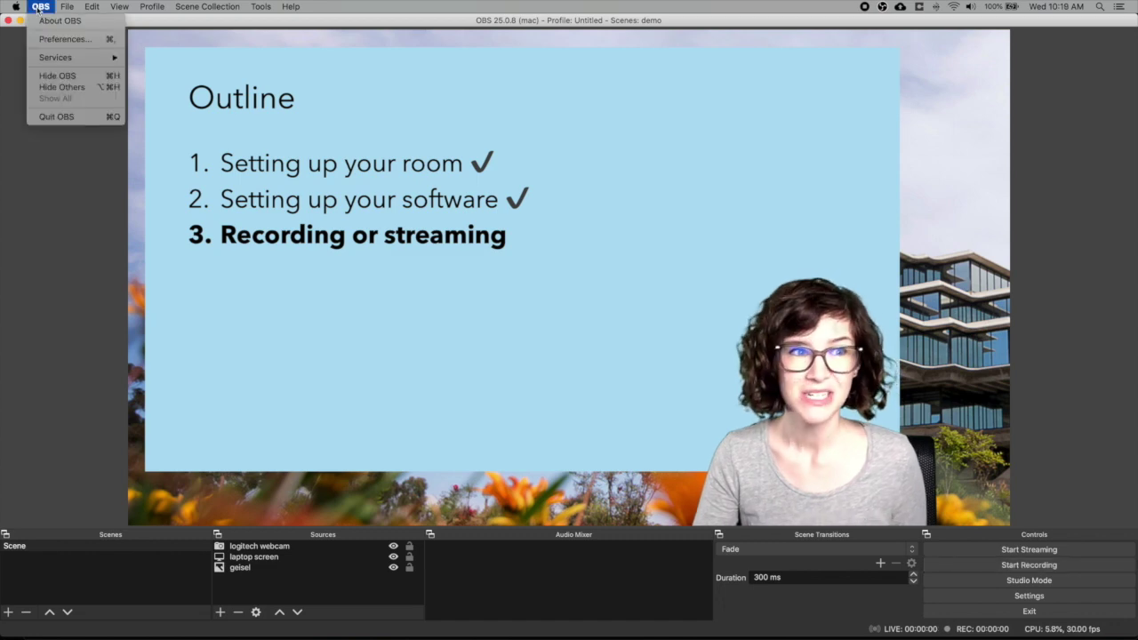
click(62, 40)
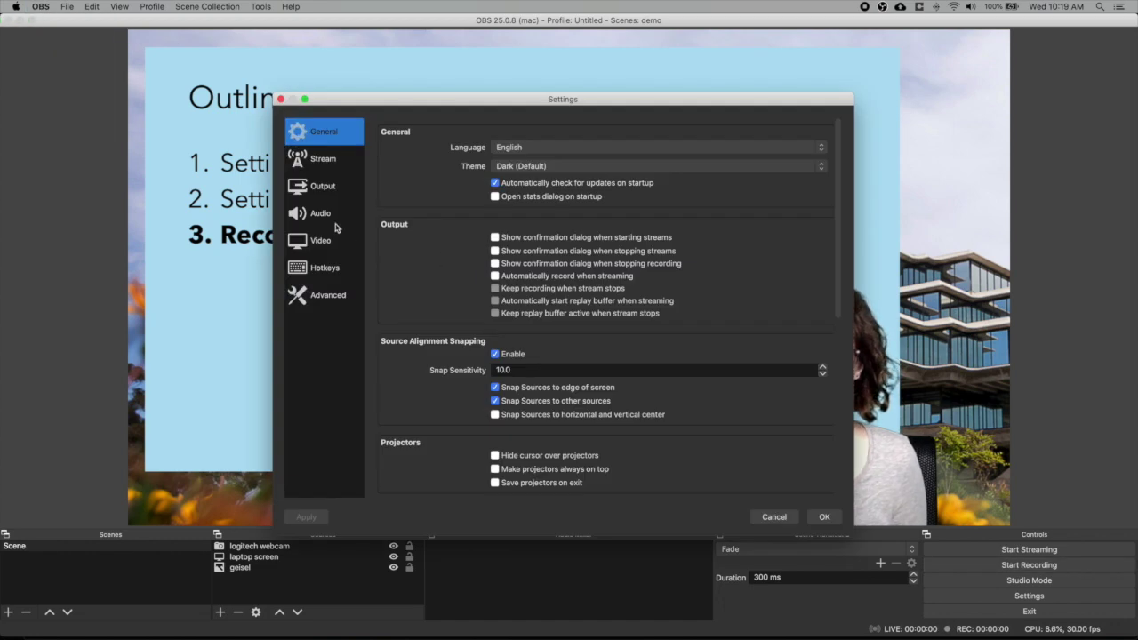
click(324, 187)
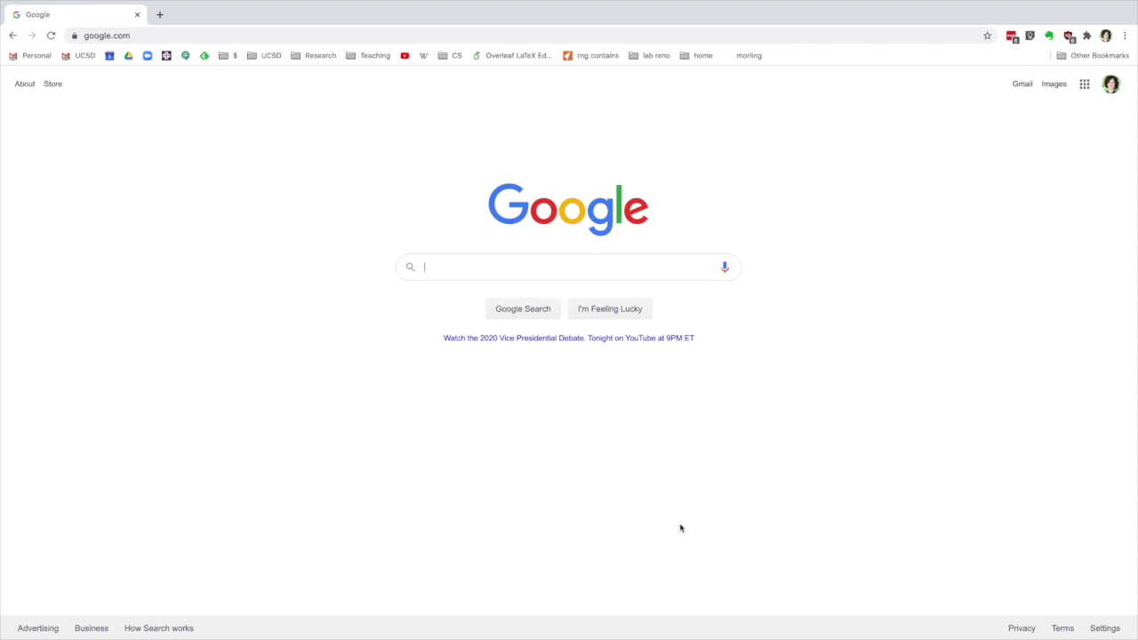
Search Google for 'obs mac virtual camera' and open the obs-mac-virtualcam GitHub project
text(obs mac virt)
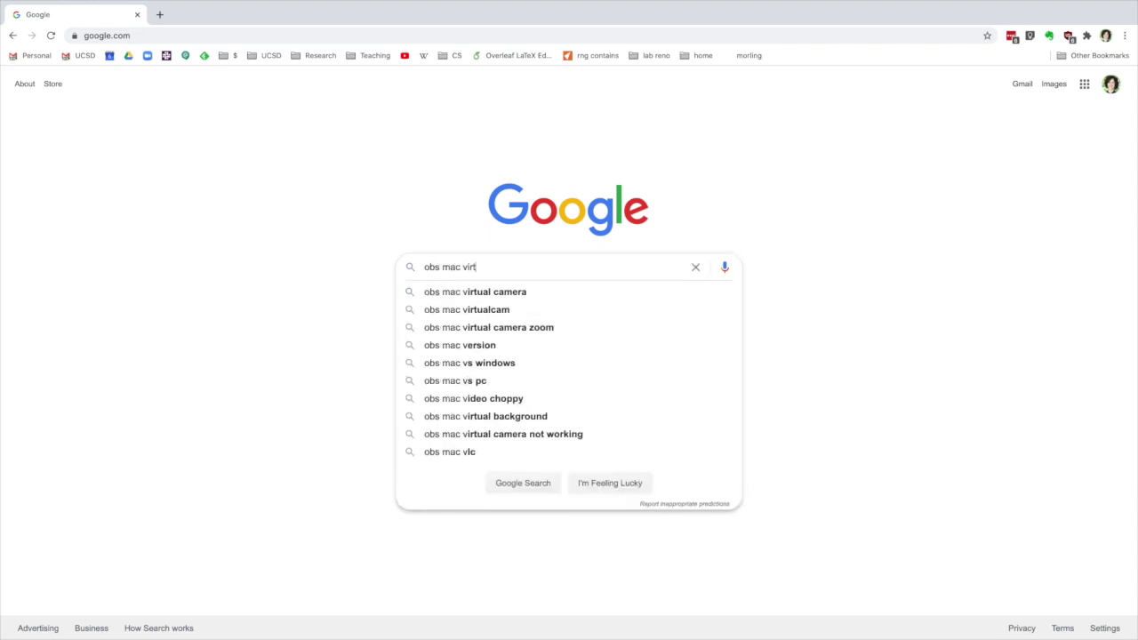
text(ual camera)
key(Return)
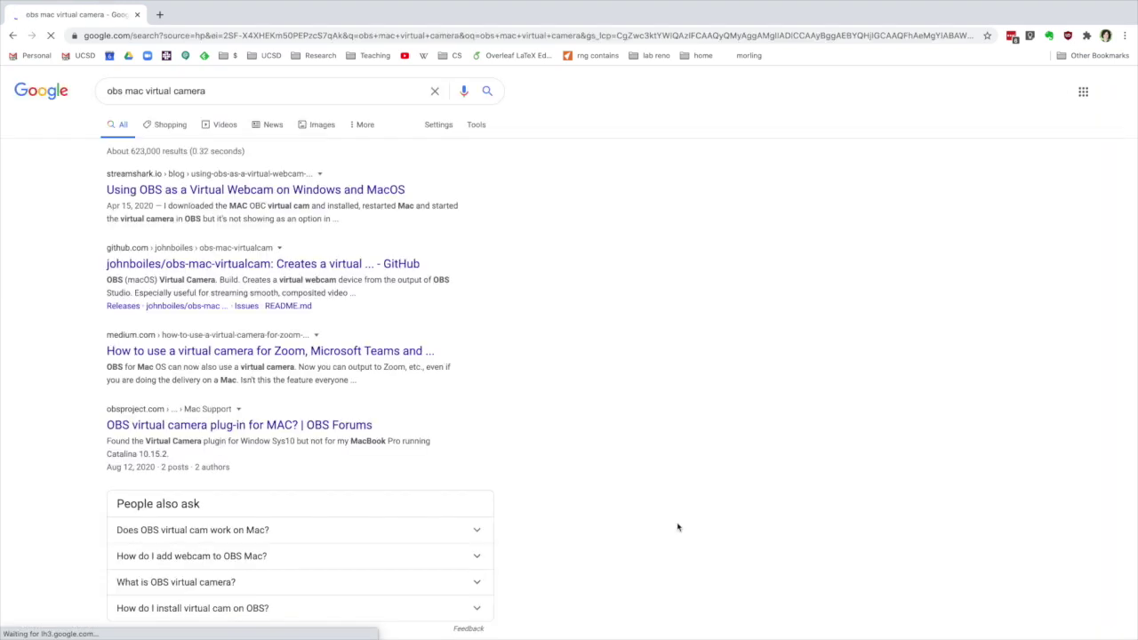
click(166, 264)
Read through the repository's README installation notes, returning from Releases to the README
scroll(111, 299, down, 10)
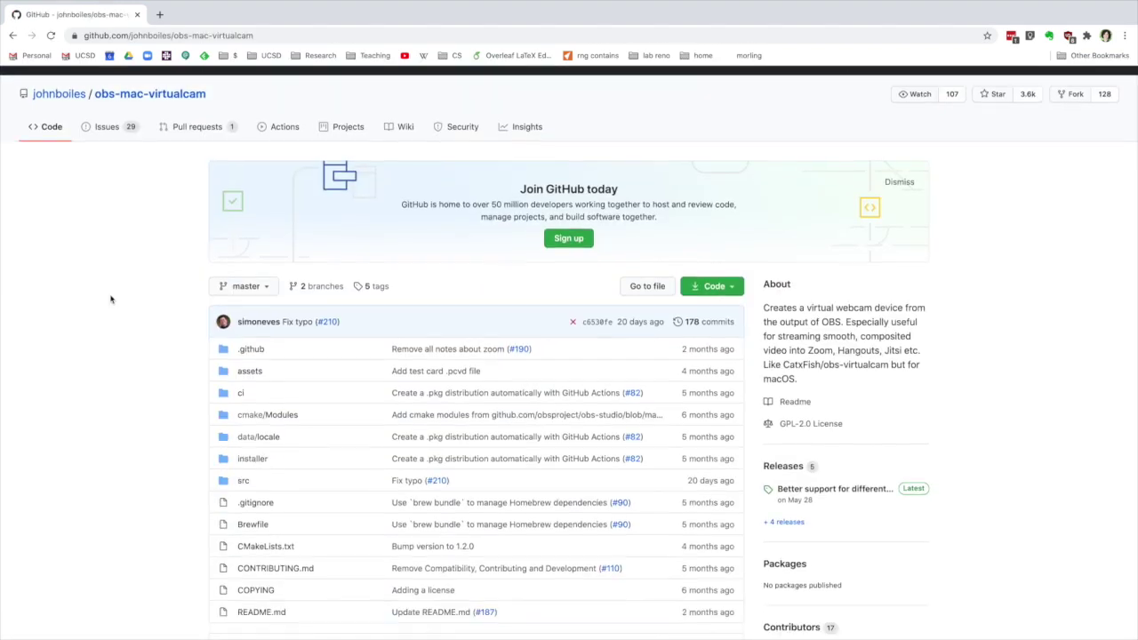
scroll(110, 299, down, 7)
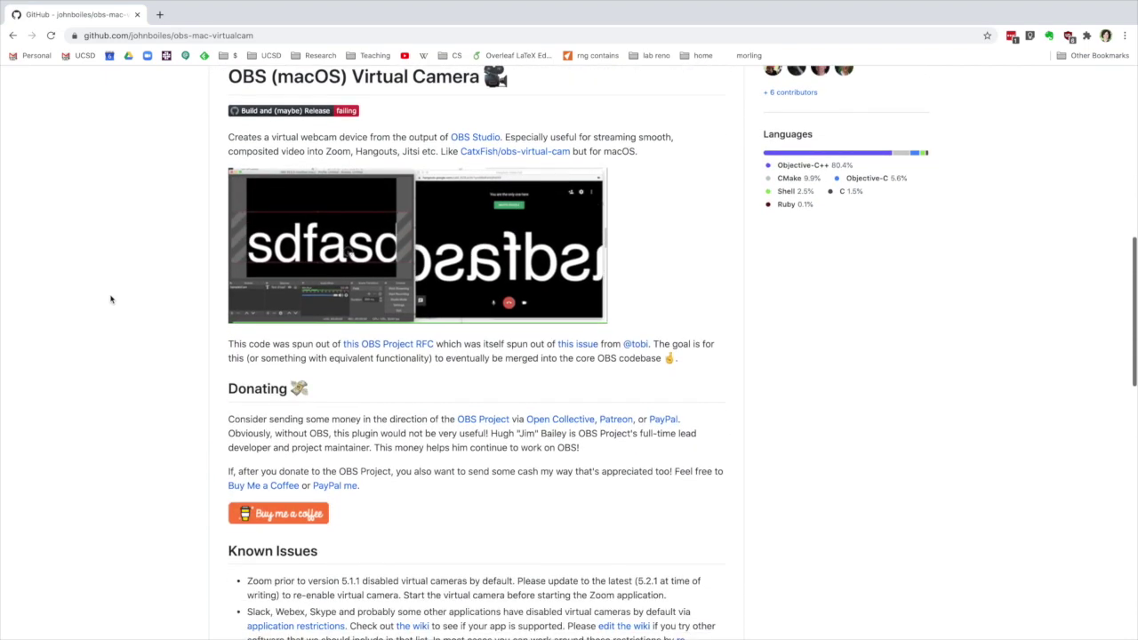
scroll(111, 299, down, 5)
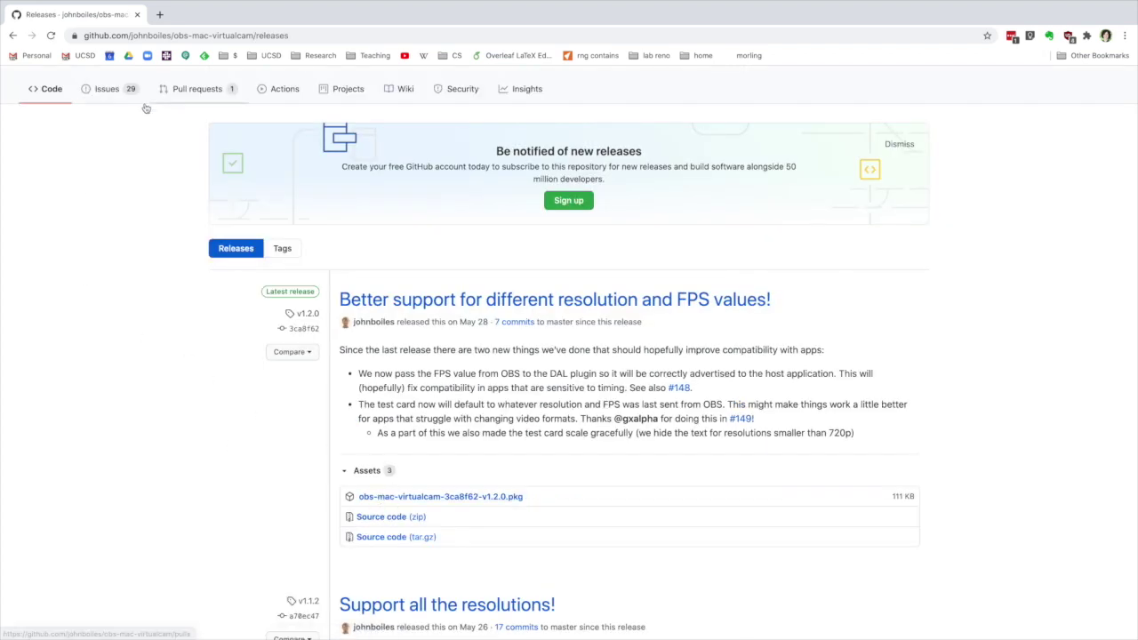
click(12, 35)
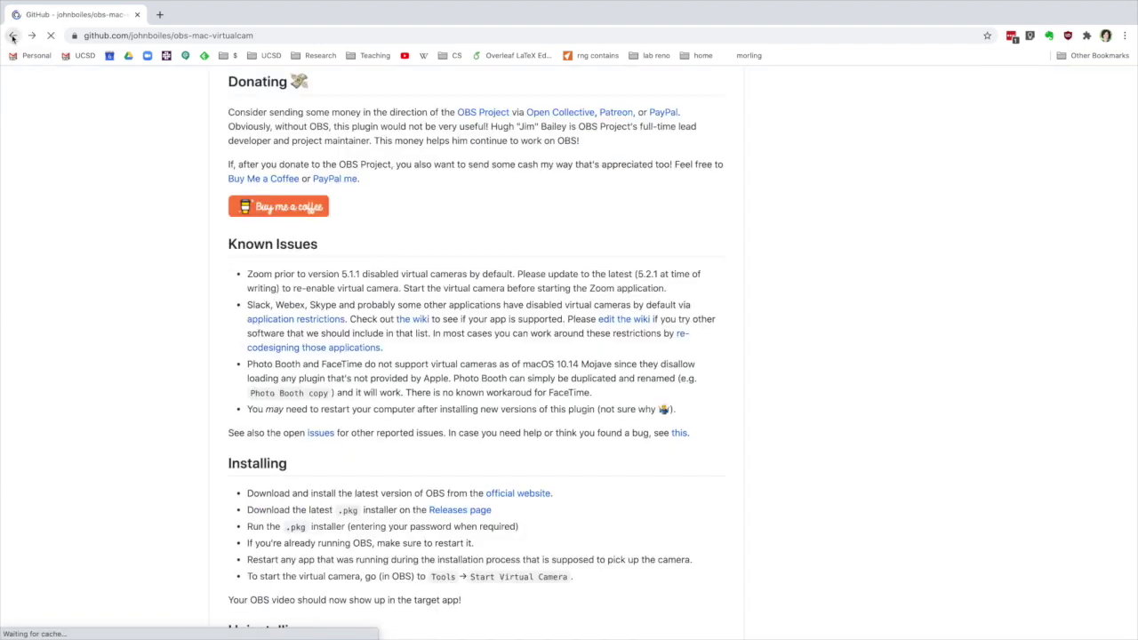
Change the Google query to 'obs pc virtual camera' and open the OBS-VirtualCam forum page
click(12, 36)
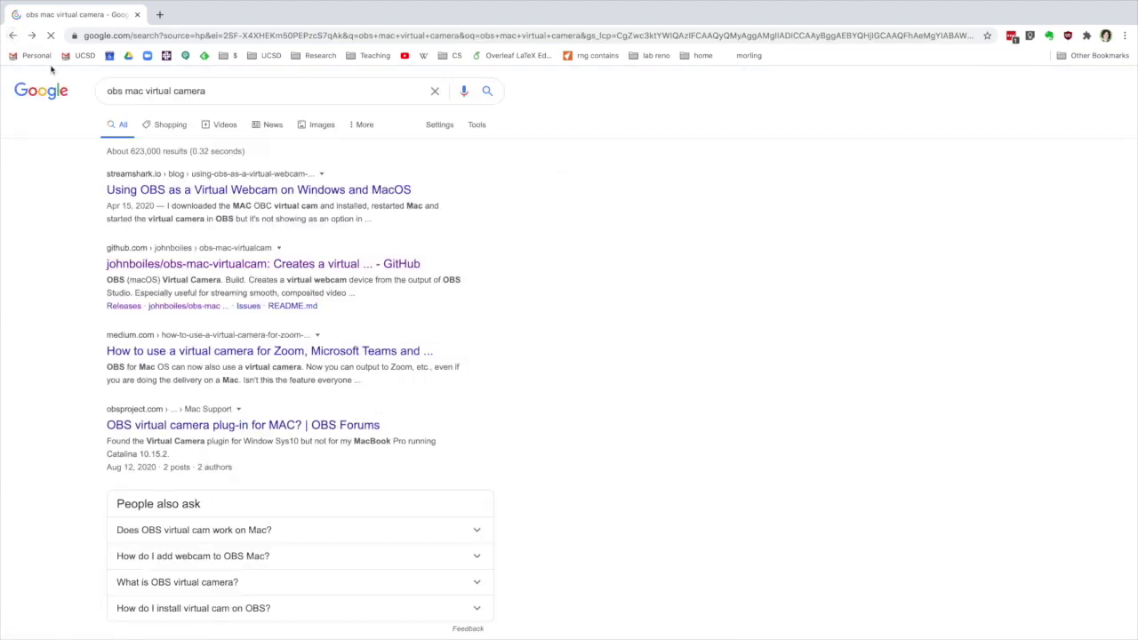
double_click(132, 91)
text(pc)
key(Return)
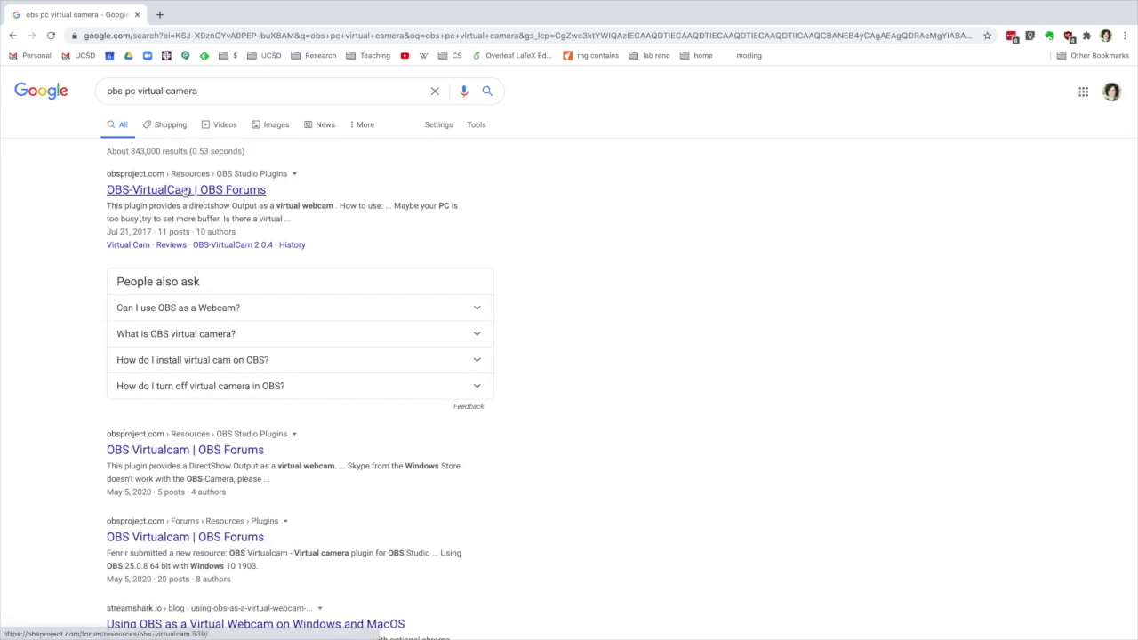
click(186, 190)
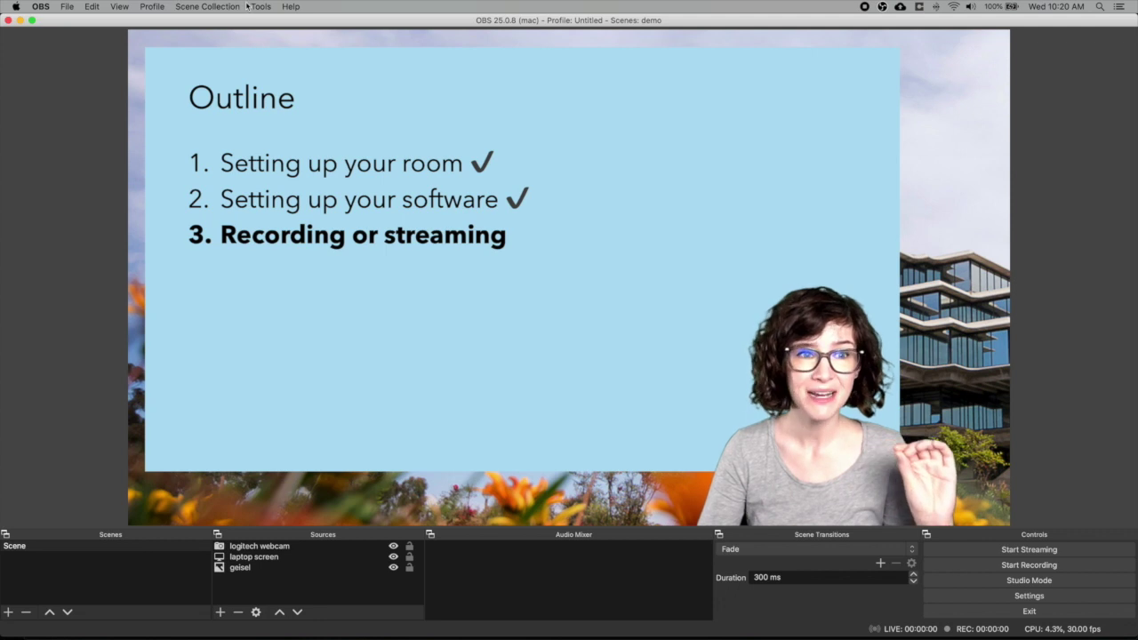
Start the OBS virtual camera from the Tools menu, then launch Zoom
click(261, 7)
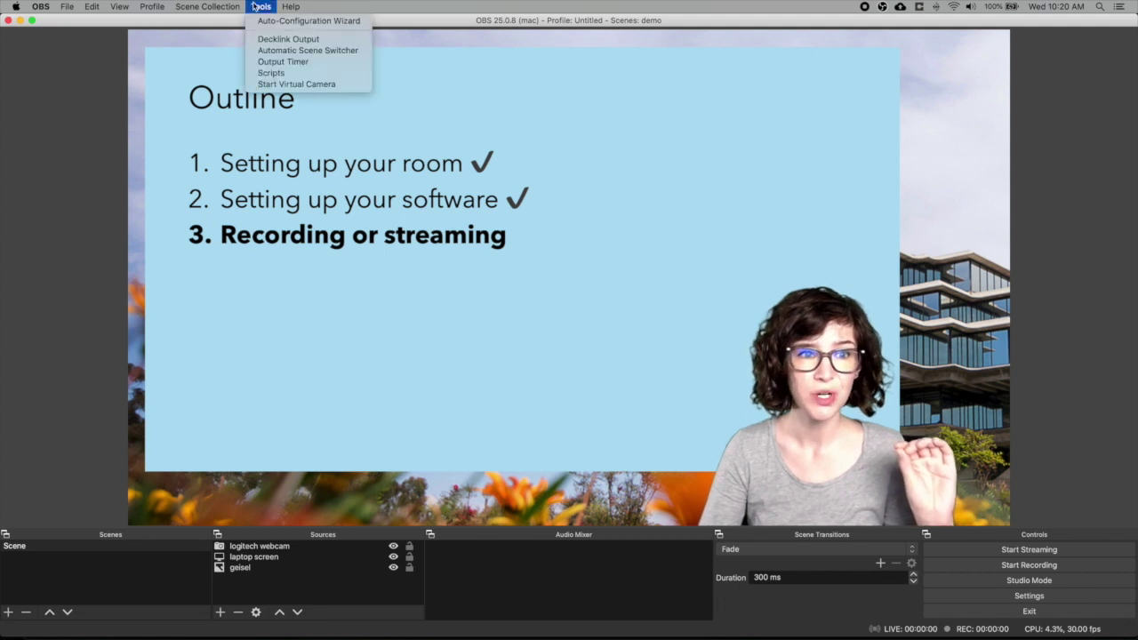
click(274, 86)
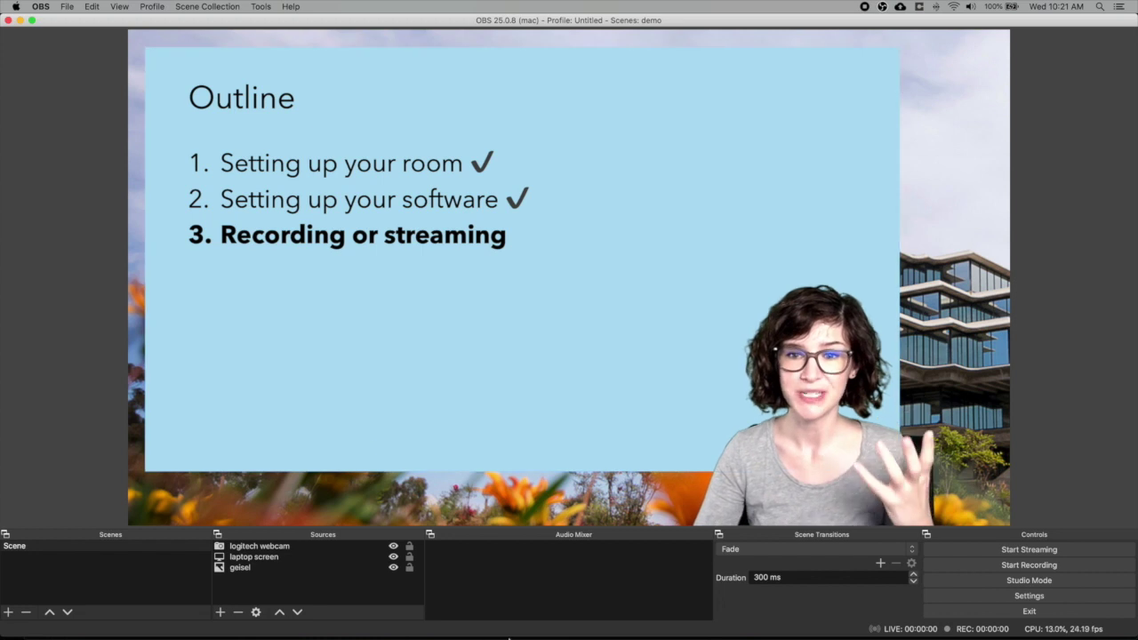
mouse_move(509, 636)
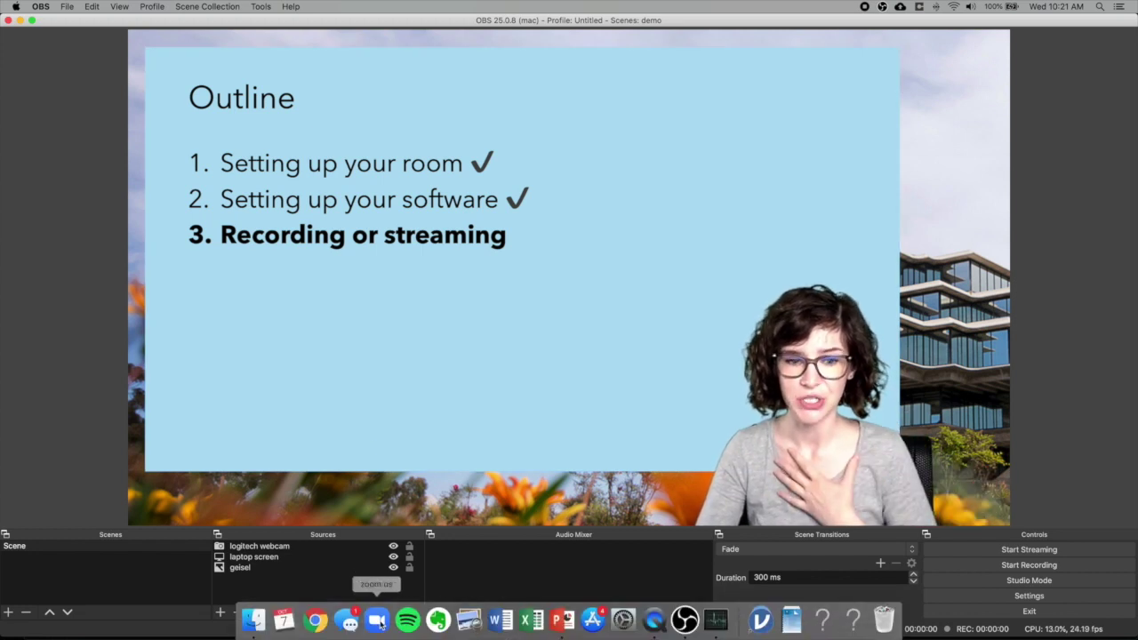
click(378, 622)
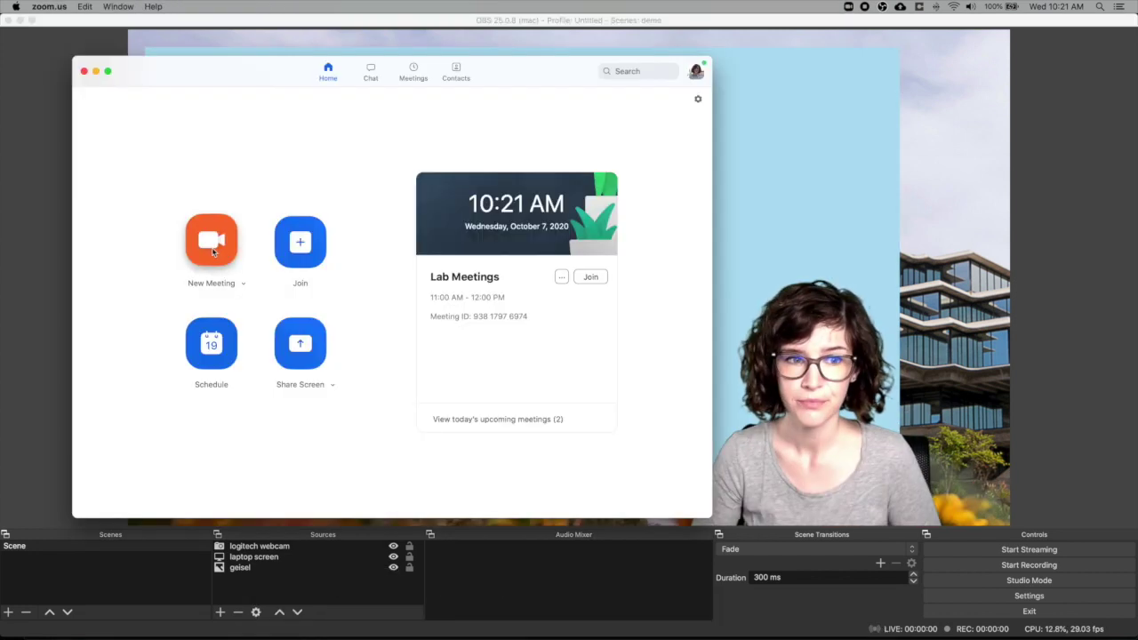
Start a new Zoom meeting and switch its video to OBS Virtual Camera
click(228, 271)
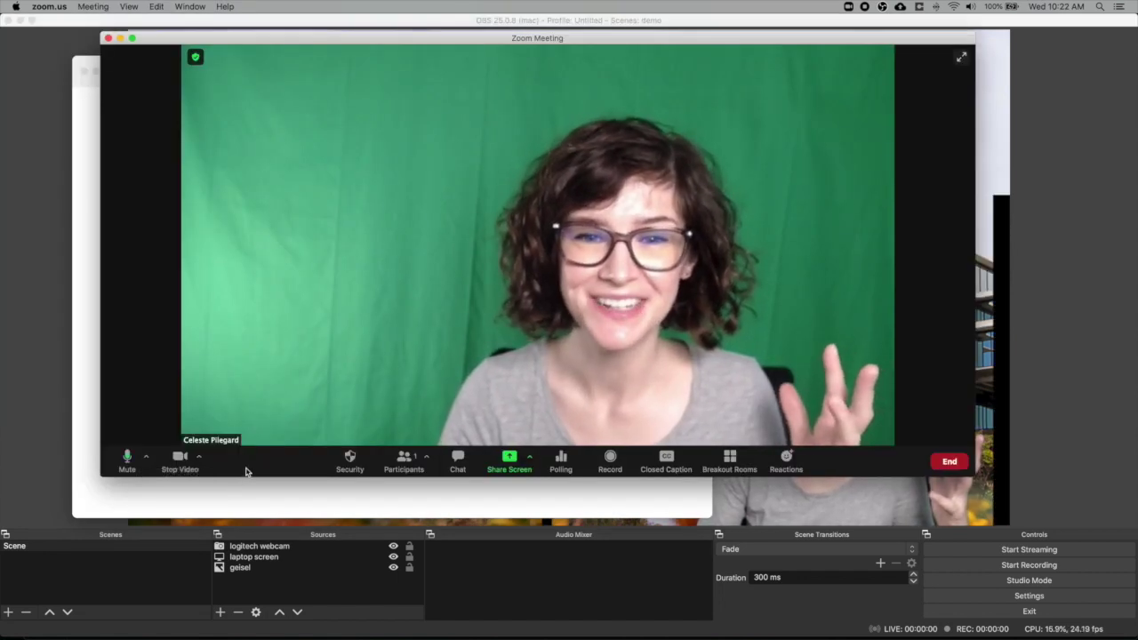
click(199, 457)
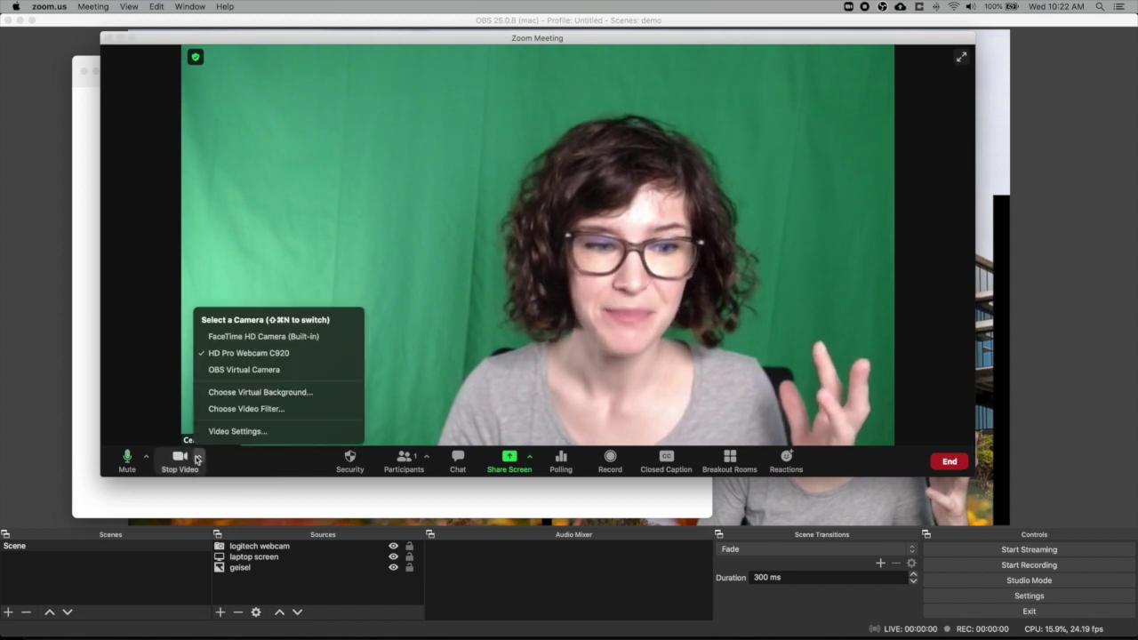
click(229, 370)
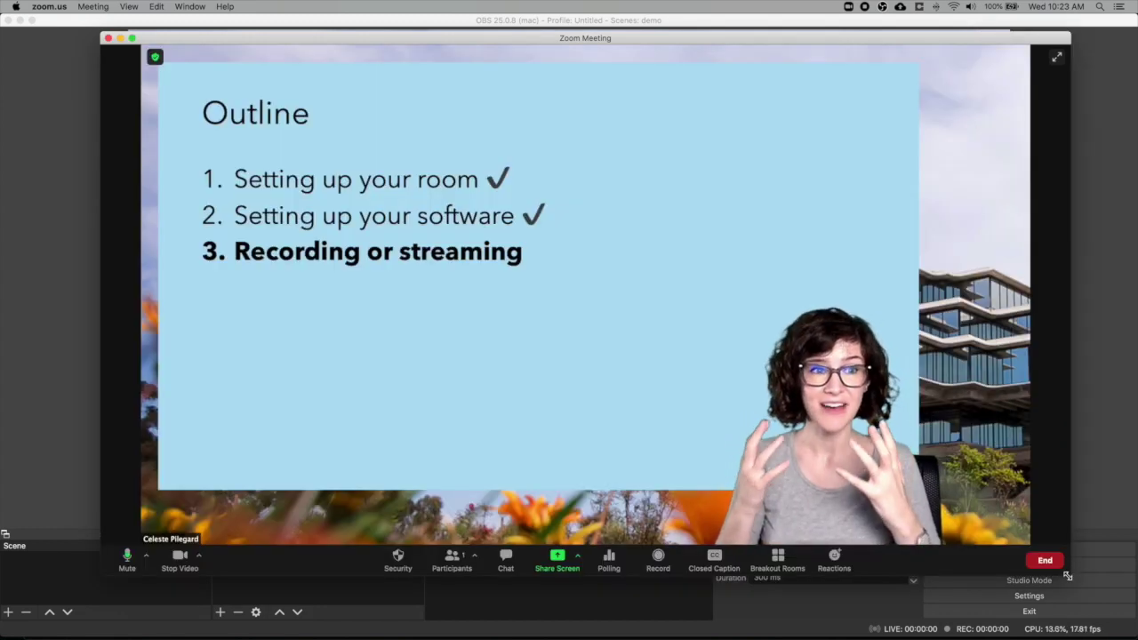